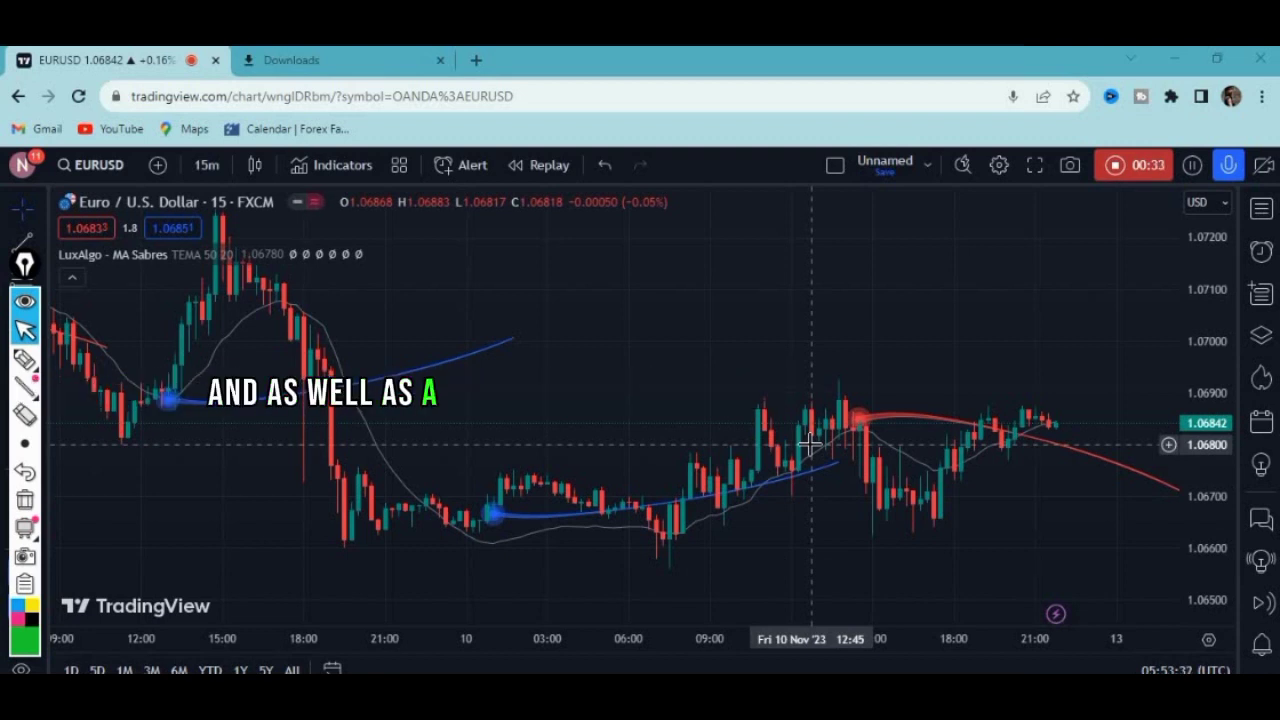
Step: Zoom the chart out and sketch green brush strokes across the earlier high and recent price action
scroll(815, 457, "down", 3)
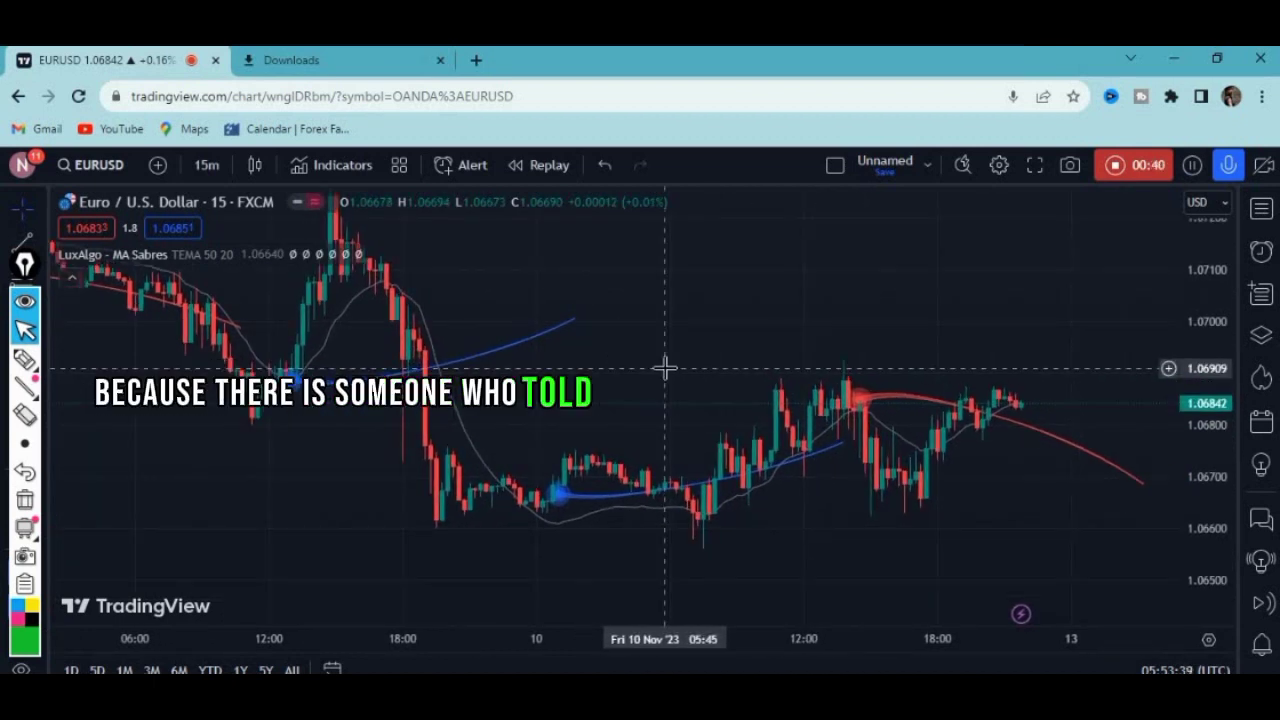
left_click(25, 358)
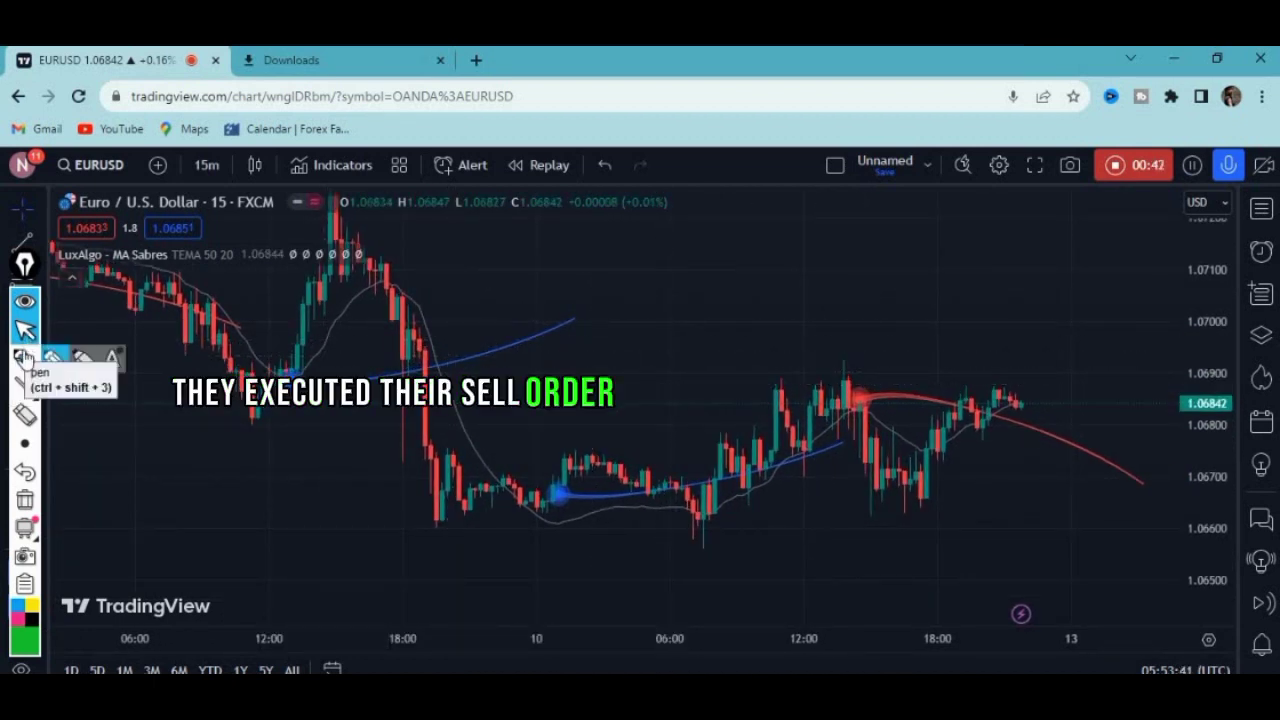
left_click_drag(814, 362, 903, 406)
mouse_move(966, 352)
left_mouse_down()
mouse_move(923, 531)
mouse_move(1095, 335)
left_mouse_up()
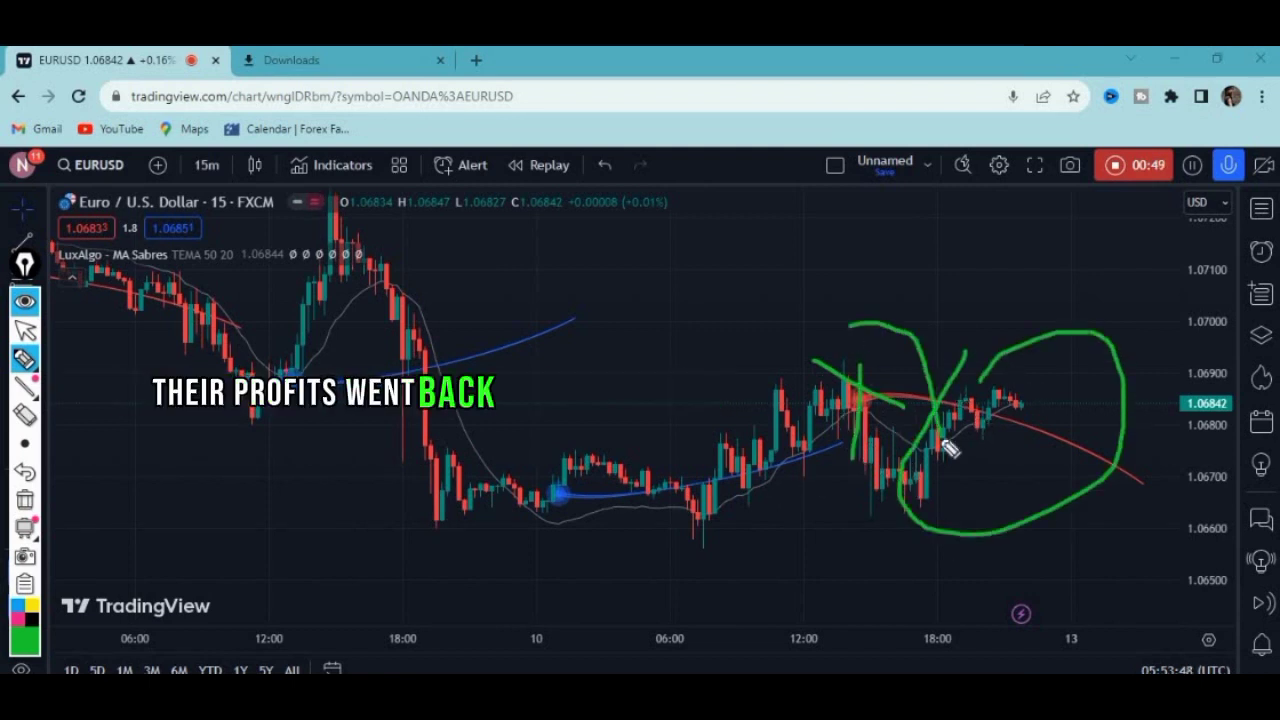
Step: Clear the freehand marks, then draw a green curve beneath the candles
left_click(25, 499)
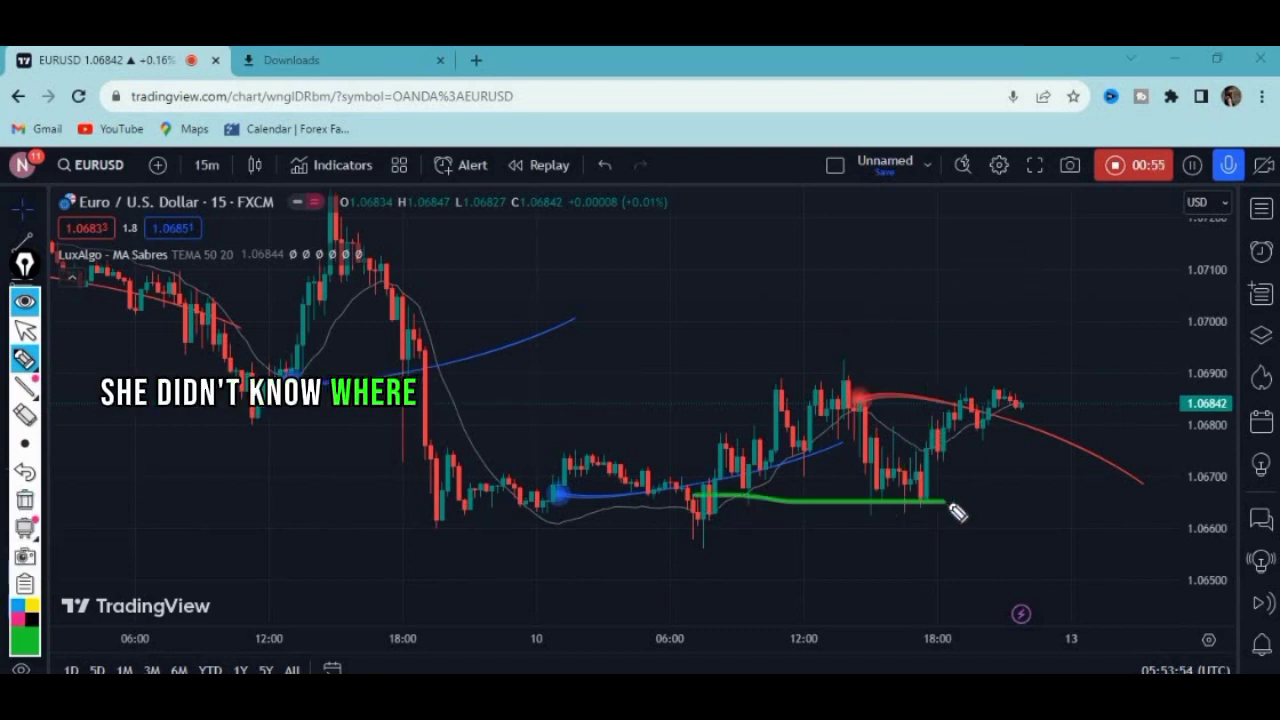
left_click(25, 499)
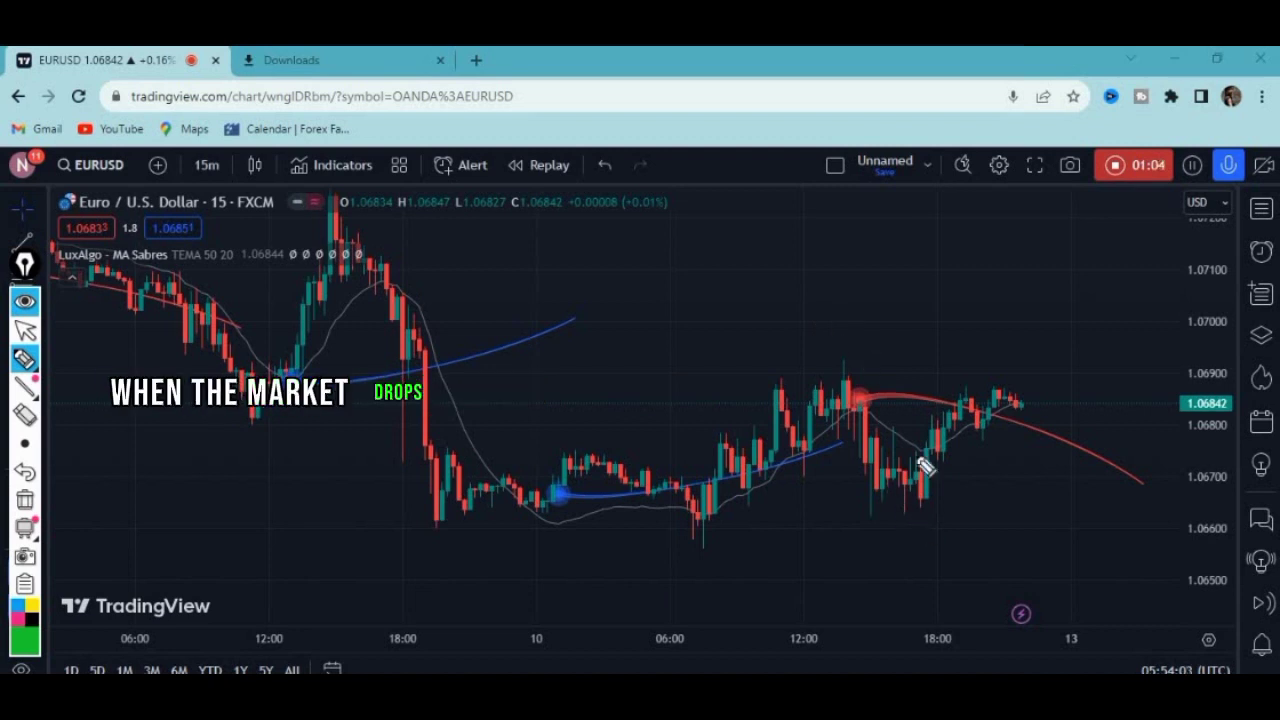
mouse_move(765, 501)
left_mouse_down()
mouse_move(796, 518)
mouse_move(980, 522)
mouse_move(1006, 576)
mouse_move(955, 579)
left_mouse_up()
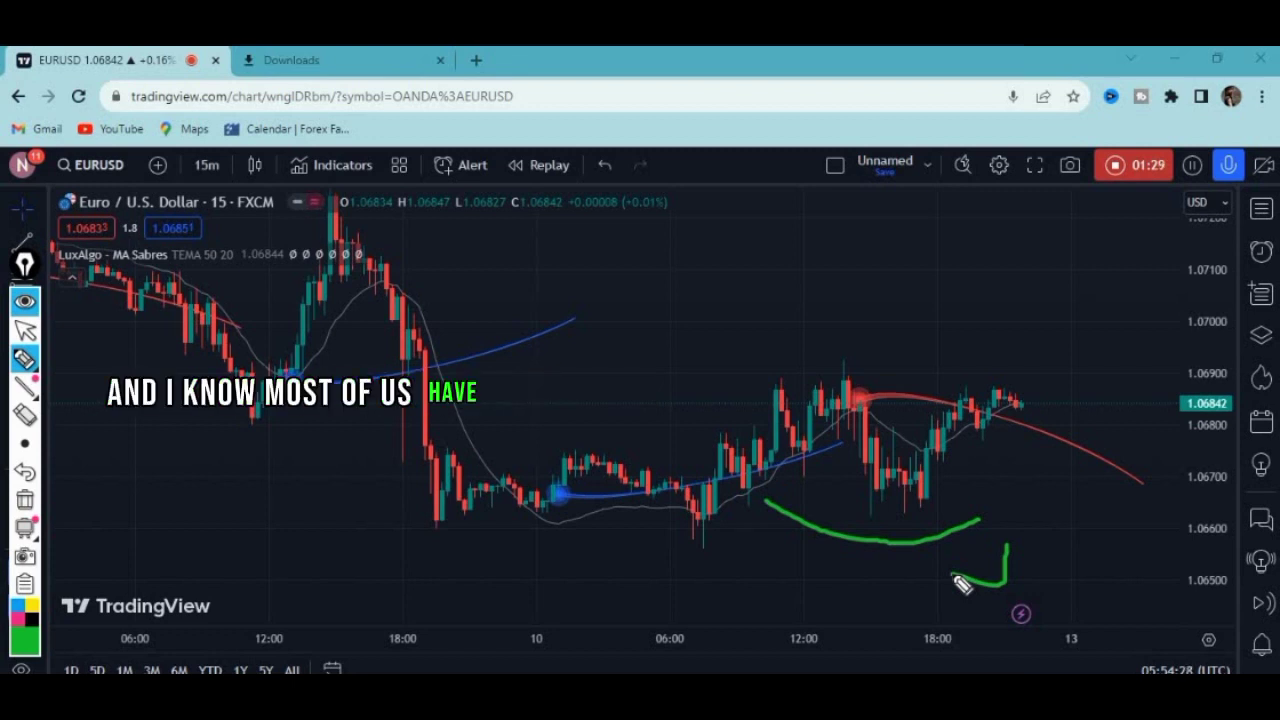
mouse_move(25, 360)
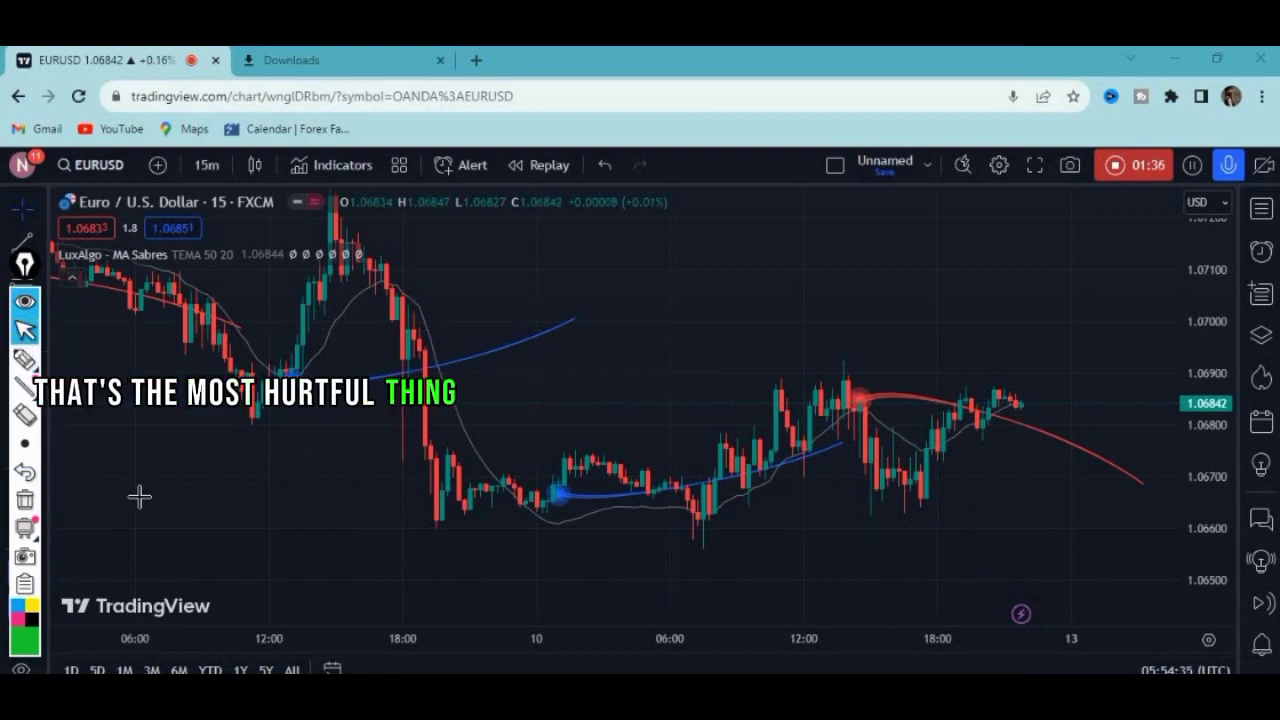
Step: Stretch the price scale taller, recentre the candles and close the Downloads browser tab
left_click_drag(1205, 460, 1205, 370)
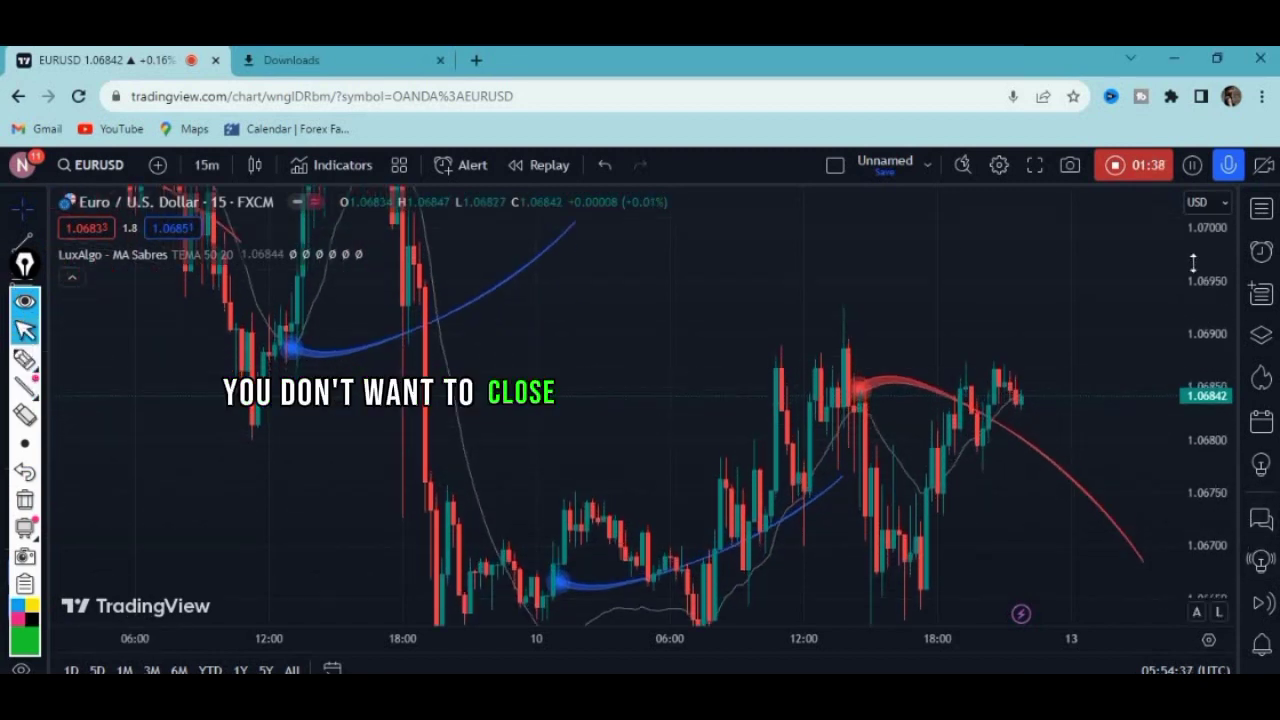
left_click_drag(929, 274, 915, 207)
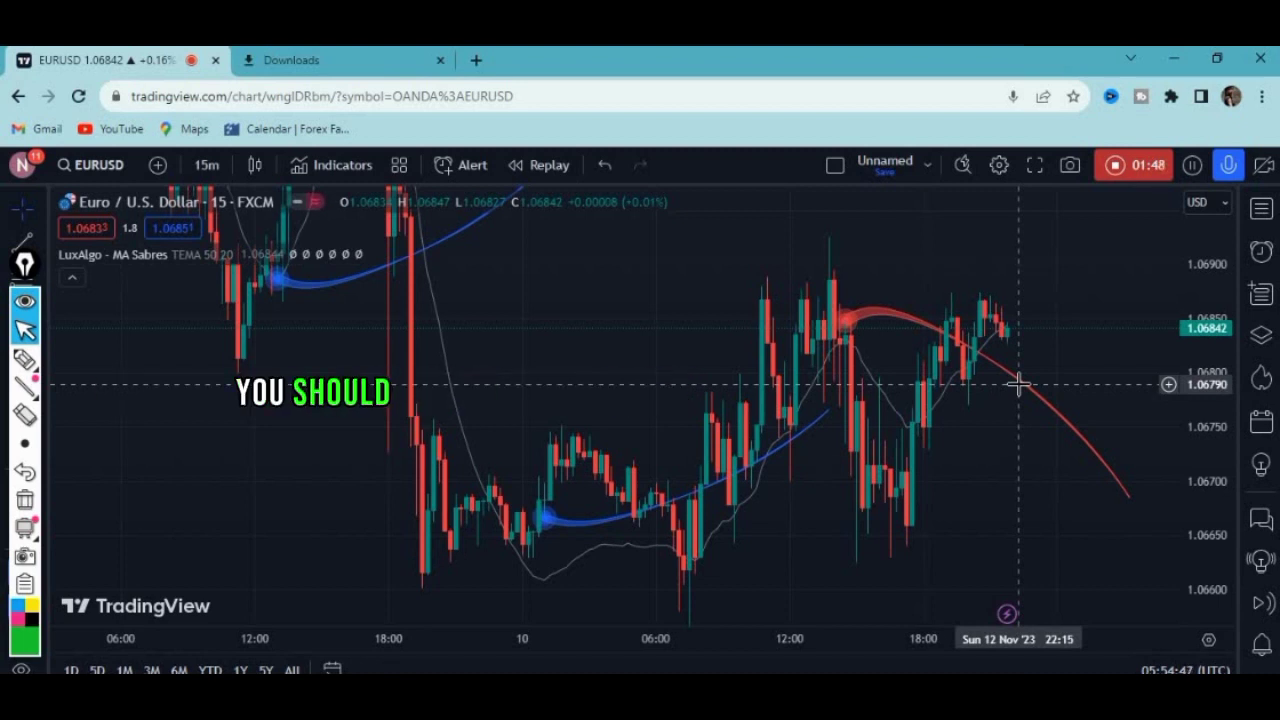
left_click(439, 61)
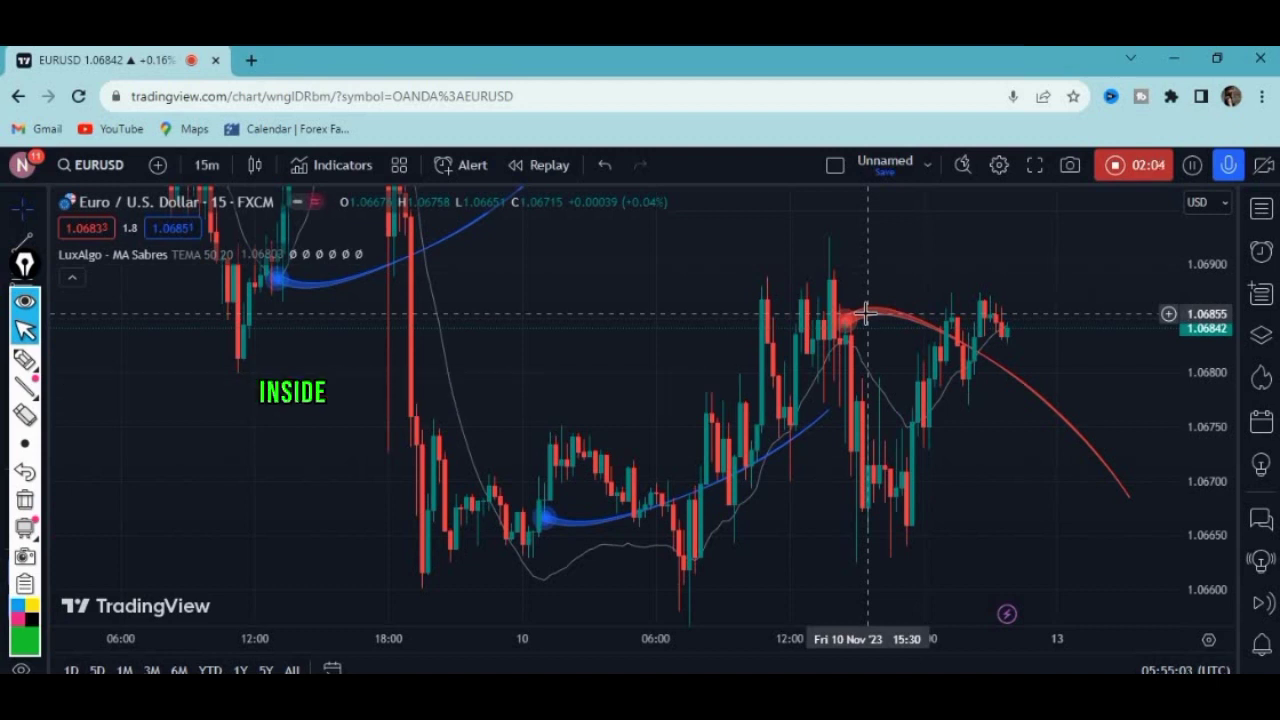
left_click(333, 166)
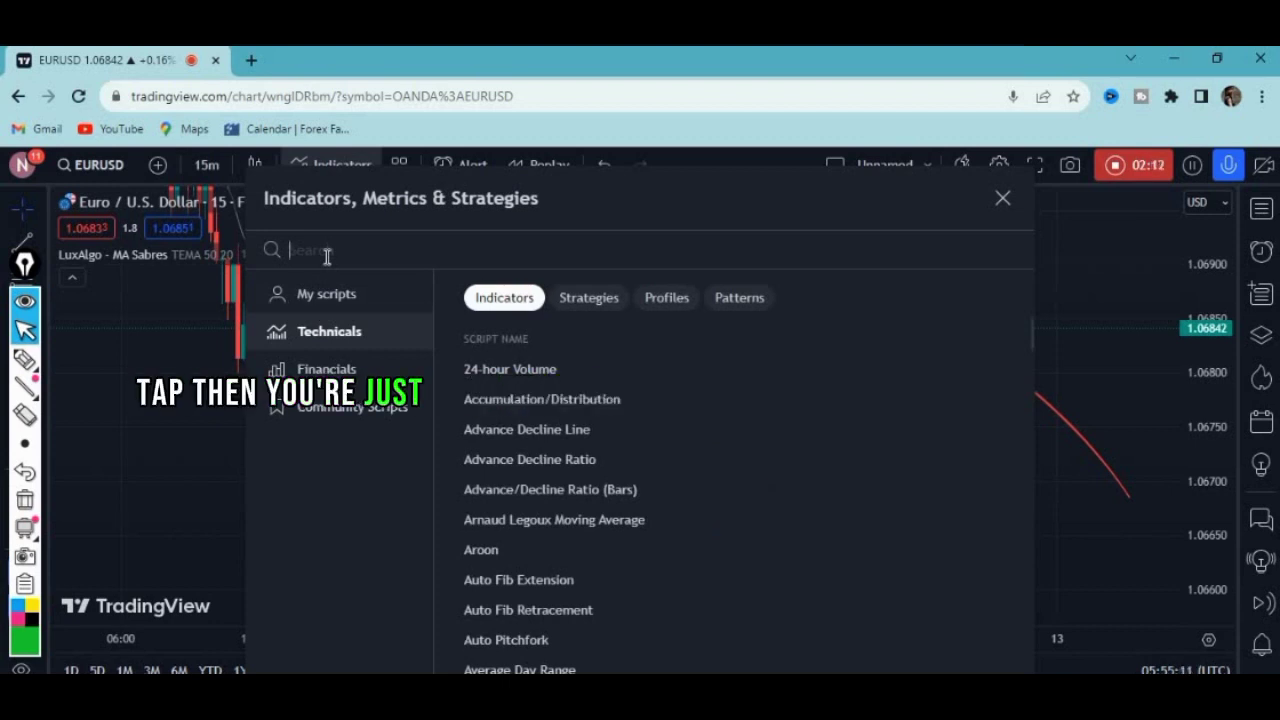
type("ma sa")
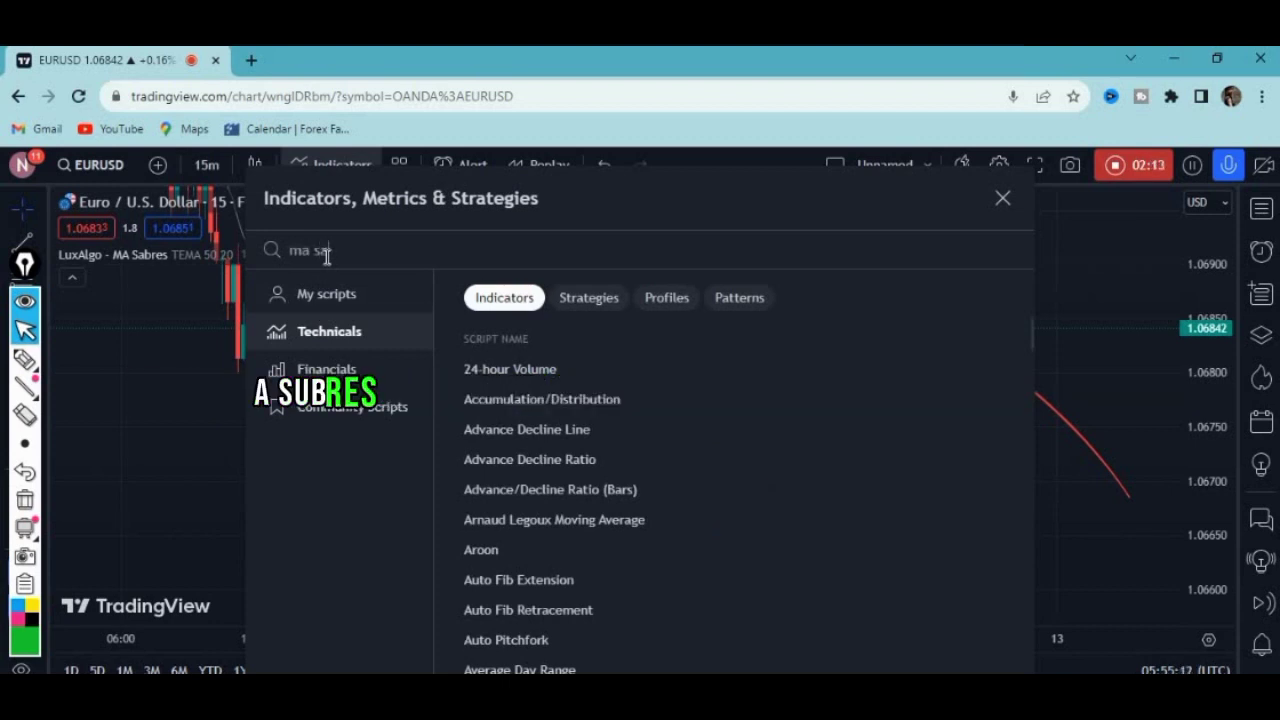
type("bres")
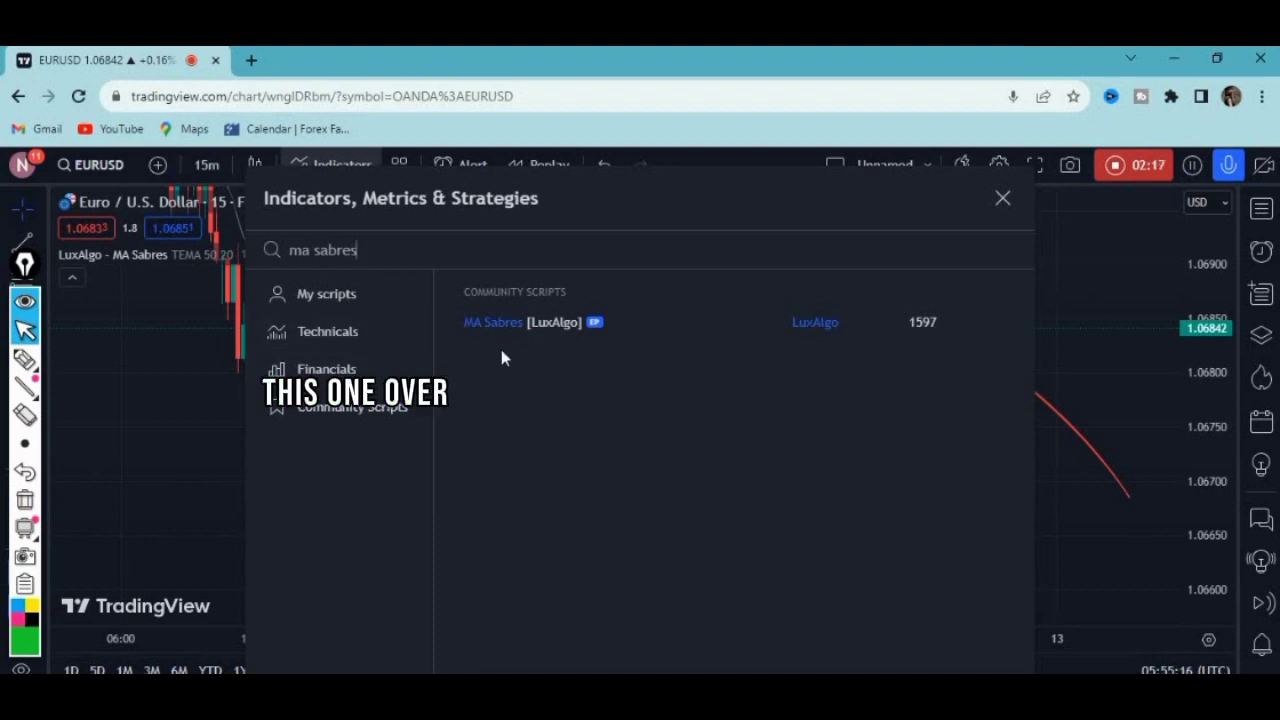
left_click(1003, 198)
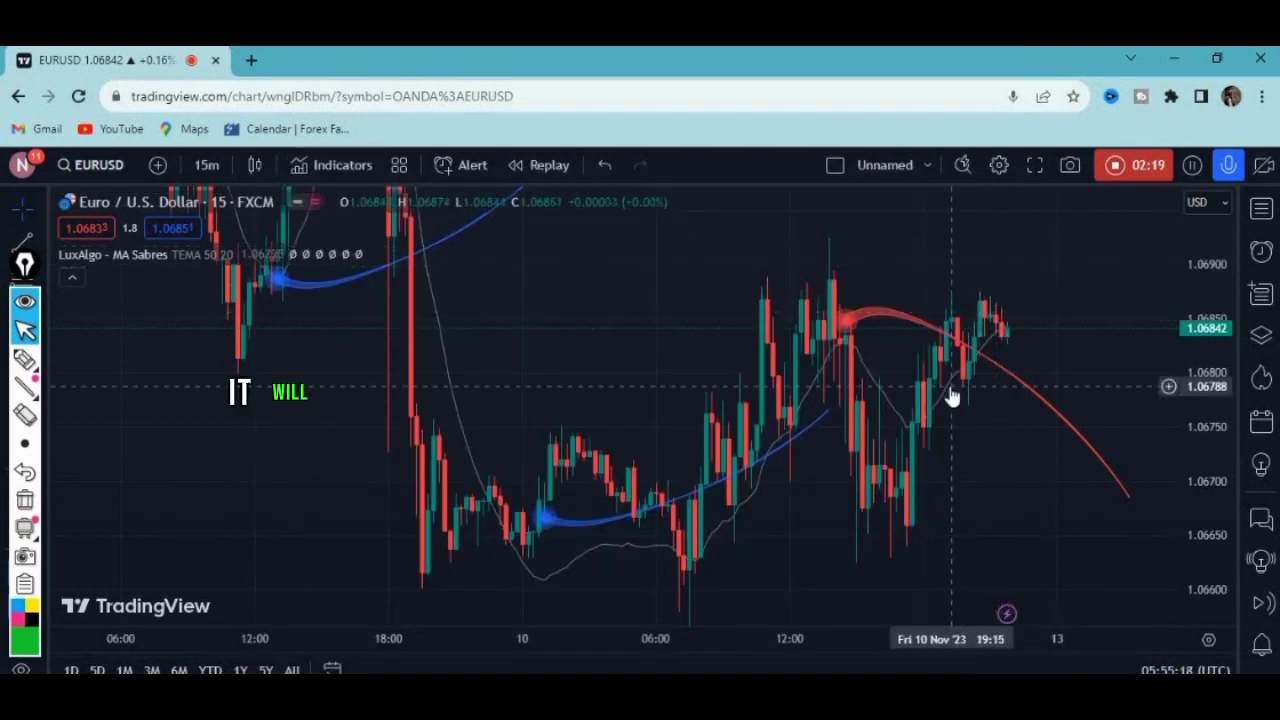
Step: Pan the chart, draw a green highlighter loop around the recent range, then clear it
mouse_move(846, 466)
left_mouse_down()
mouse_move(814, 471)
mouse_move(871, 463)
left_mouse_up()
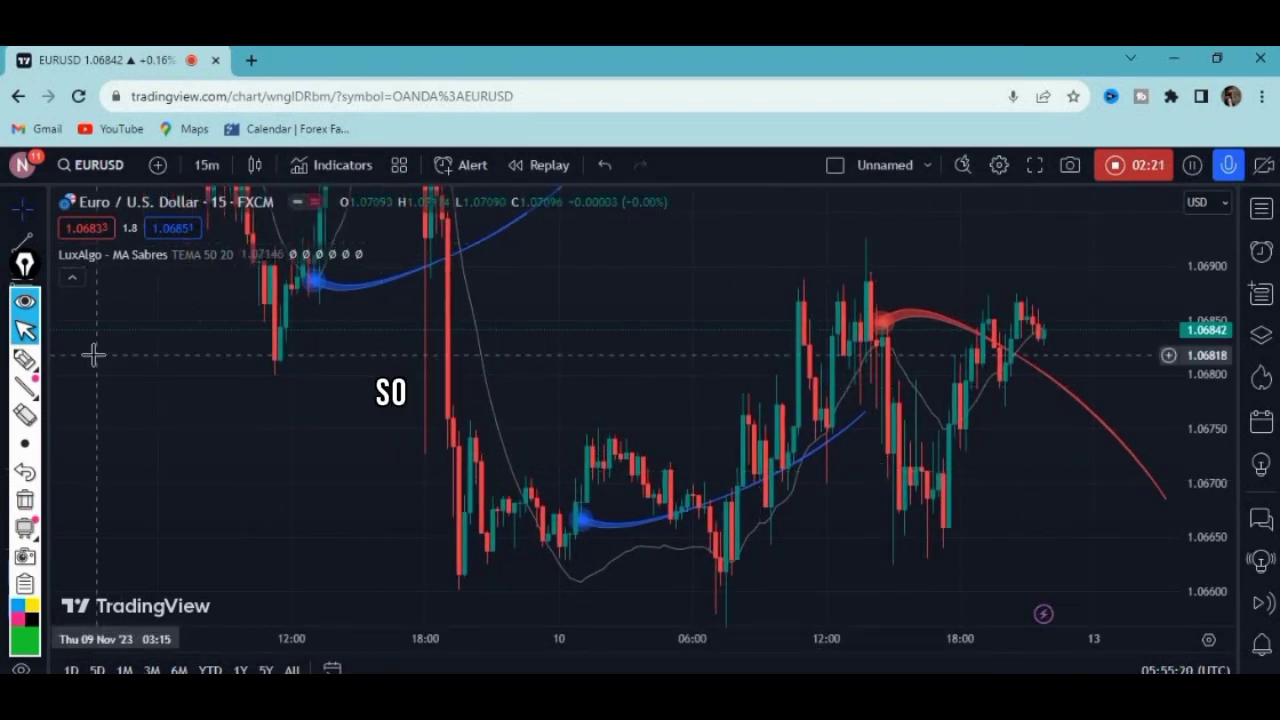
mouse_move(22, 358)
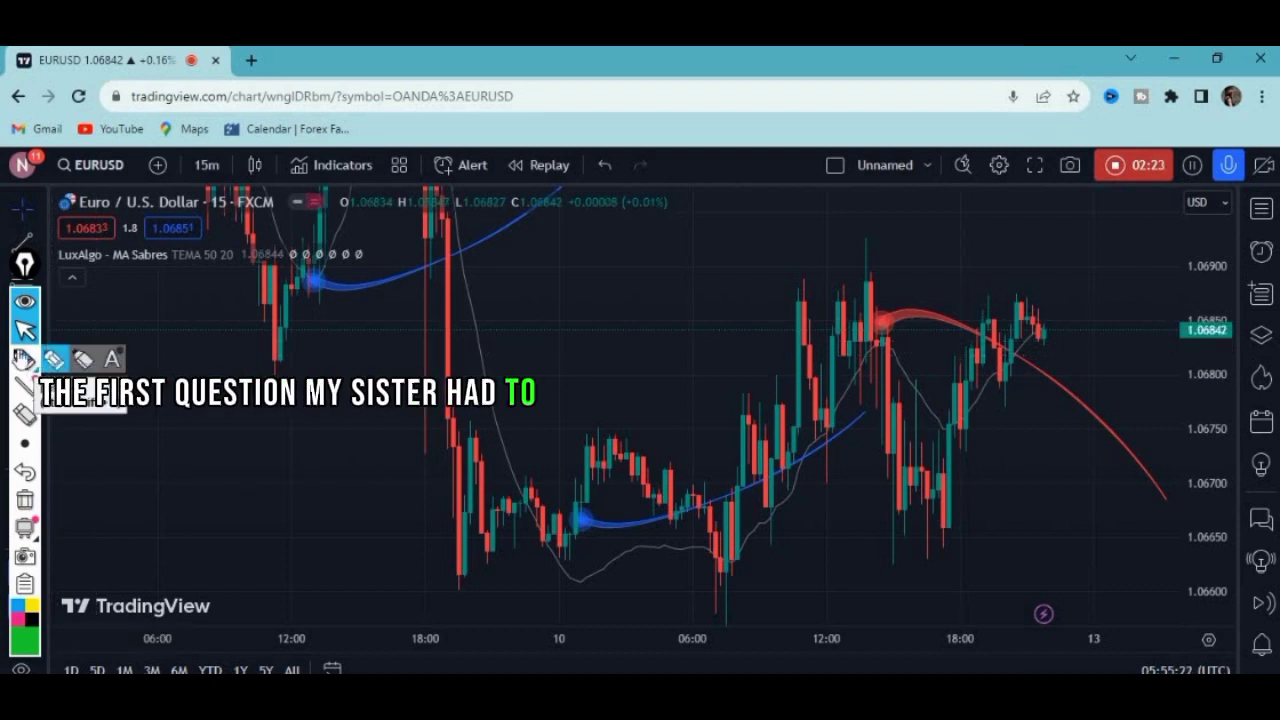
left_click(54, 358)
mouse_move(705, 338)
left_mouse_down()
mouse_move(830, 228)
mouse_move(1208, 315)
mouse_move(1134, 437)
mouse_move(909, 574)
mouse_move(630, 230)
left_mouse_up()
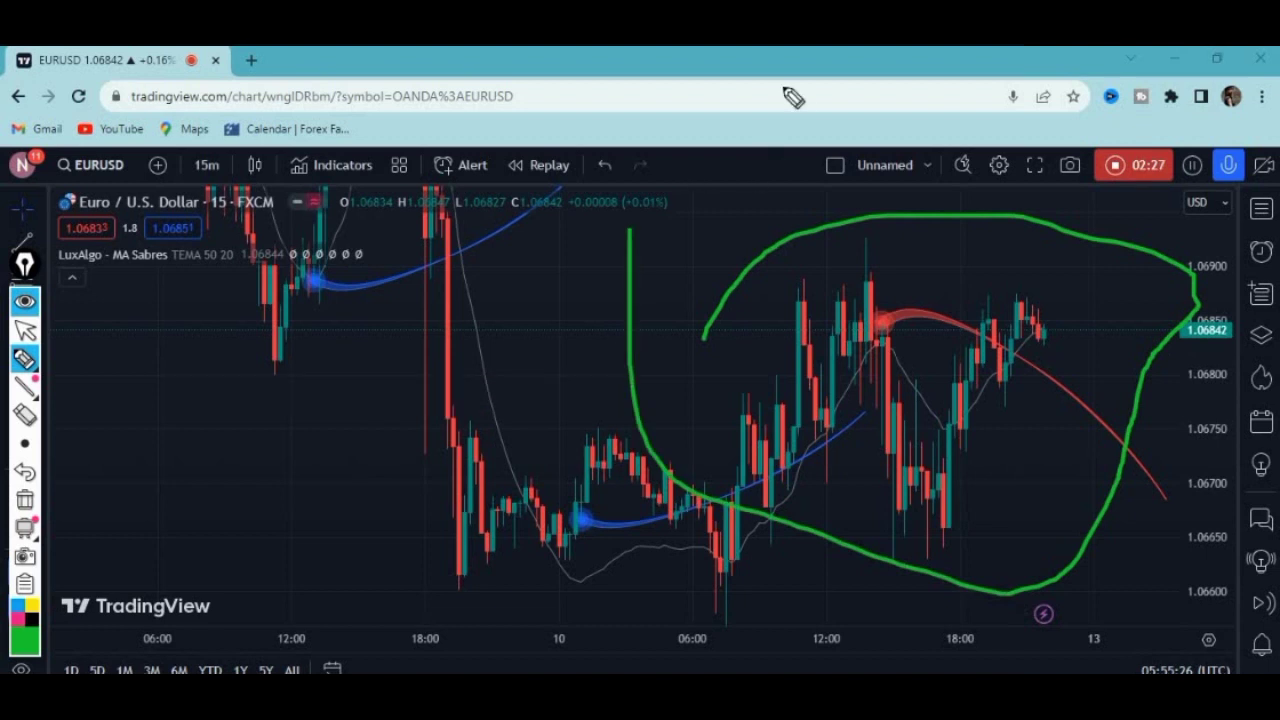
left_click(25, 500)
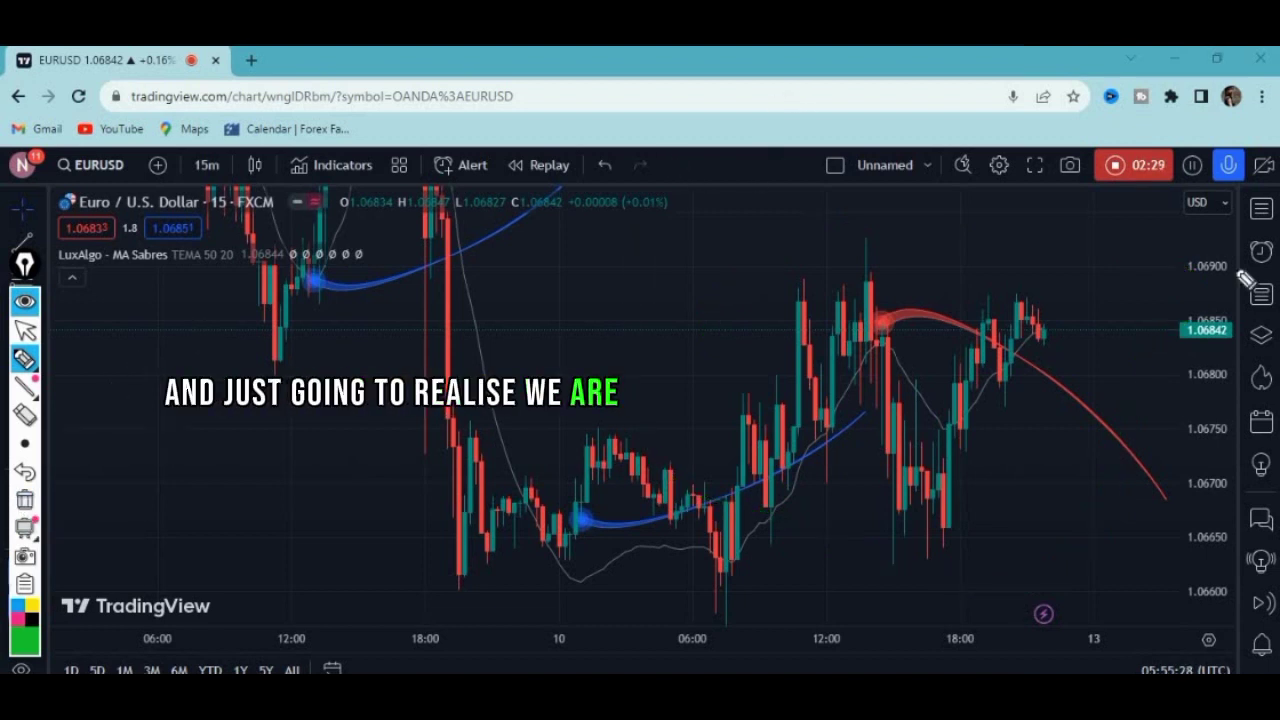
Step: Draw green lines at the range top near 1.0685 and bottom, a zigzag between, and short lower-left levels
left_click_drag(648, 505, 1056, 505)
left_click_drag(750, 271, 1144, 284)
left_click_drag(662, 505, 810, 304)
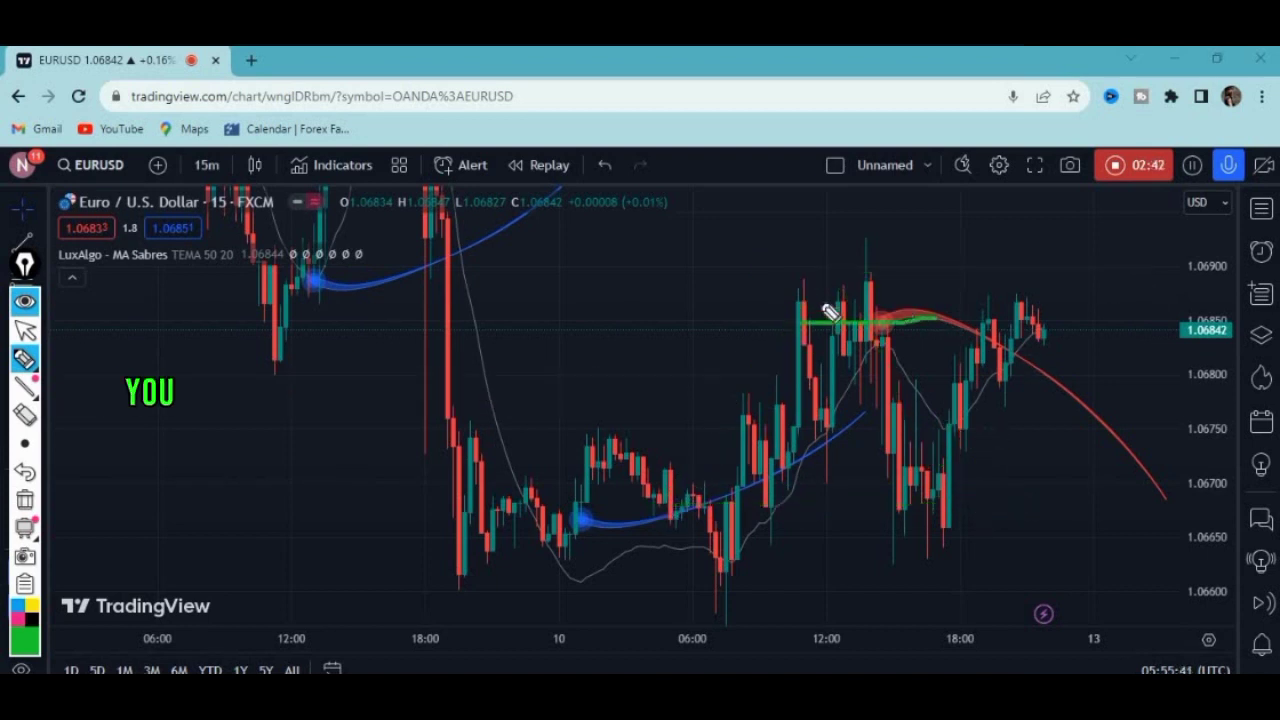
left_click_drag(764, 327, 1086, 313)
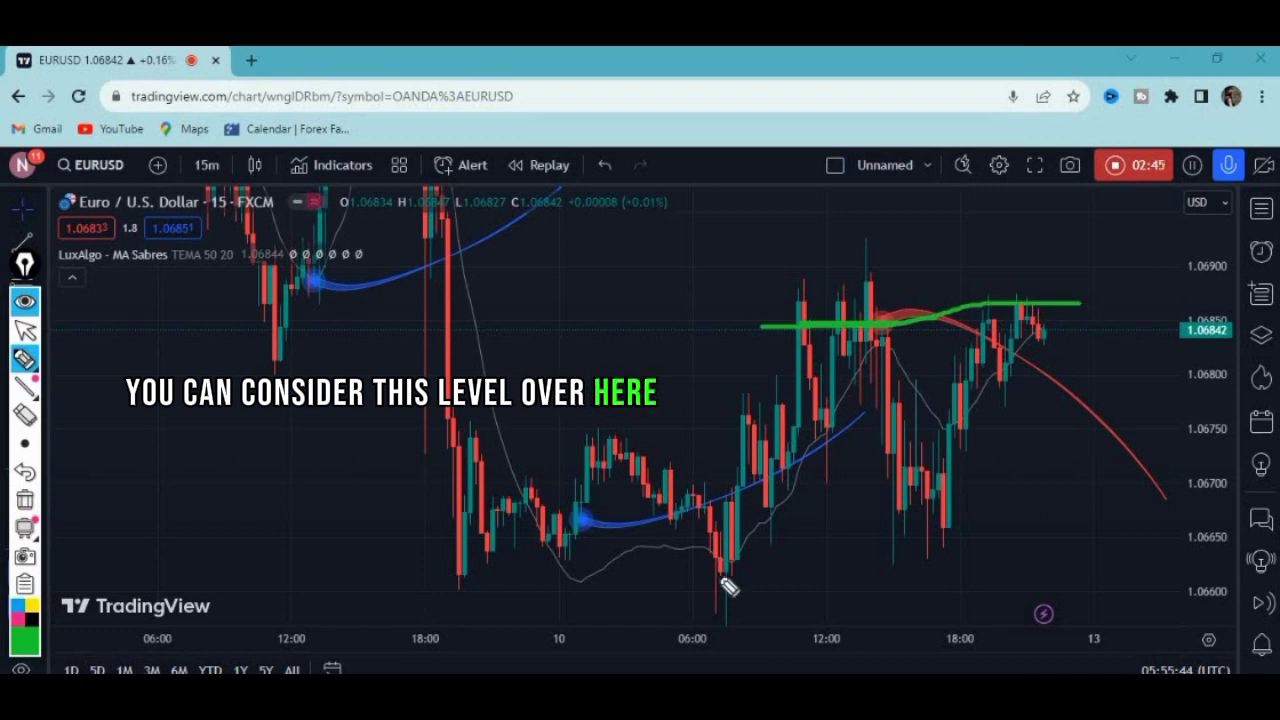
left_click_drag(737, 518, 955, 528)
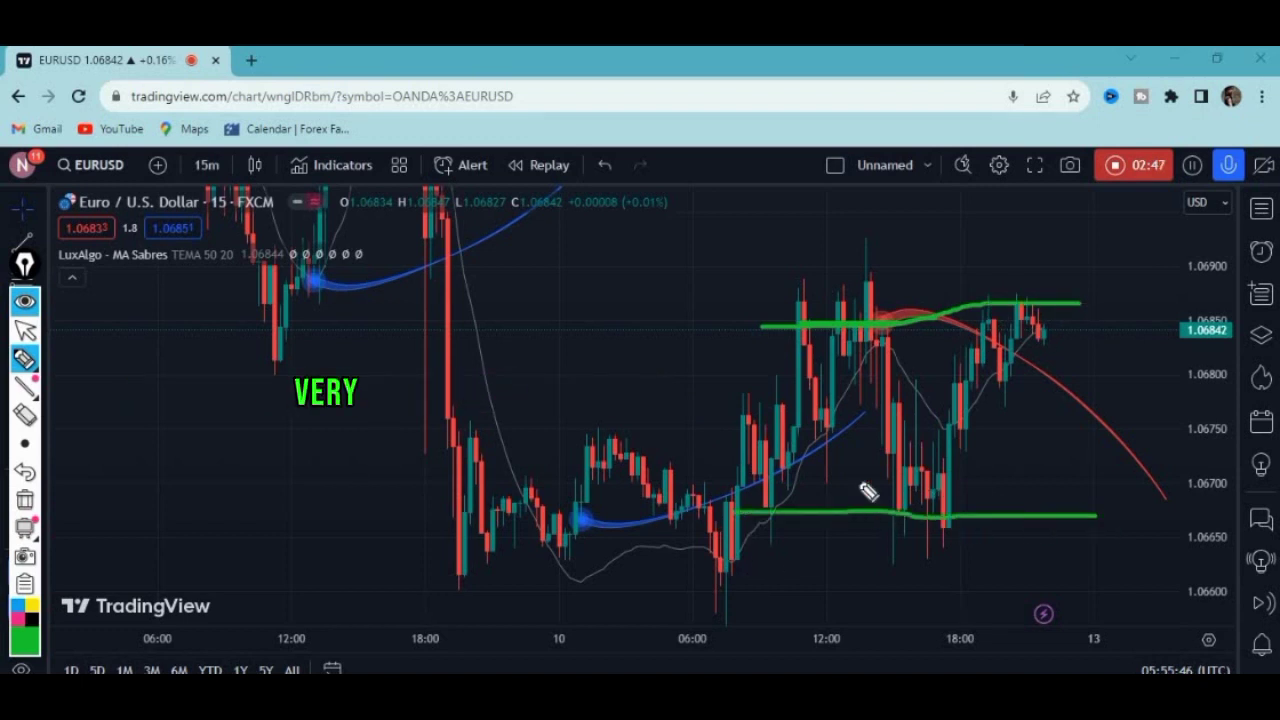
mouse_move(735, 515)
left_mouse_down()
mouse_move(960, 512)
mouse_move(1038, 268)
mouse_move(1118, 568)
left_mouse_up()
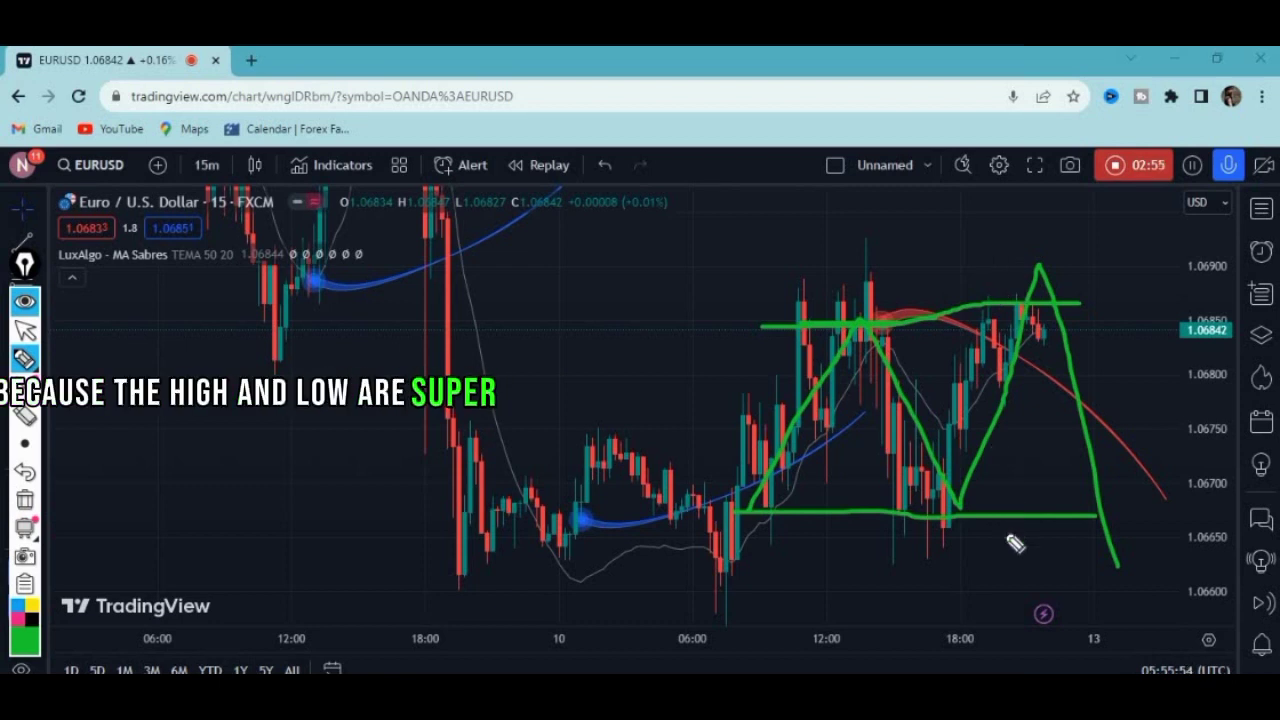
left_click_drag(474, 473, 568, 473)
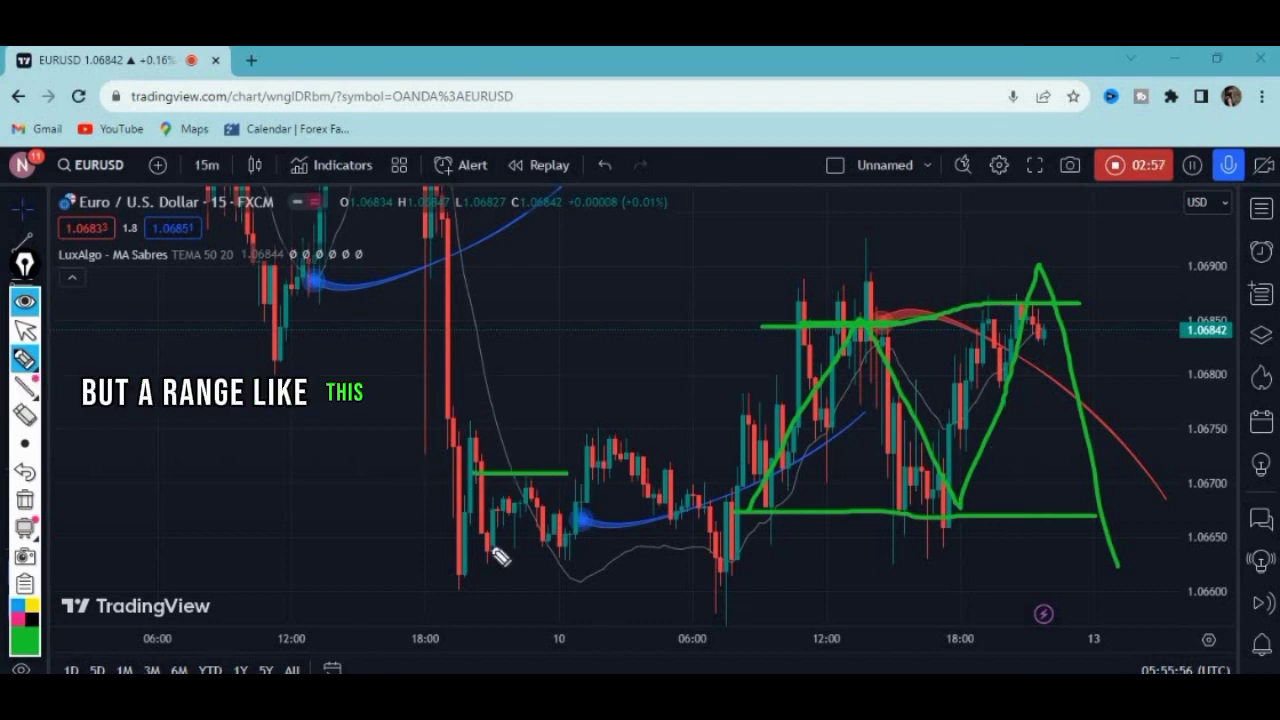
left_click_drag(568, 528, 603, 528)
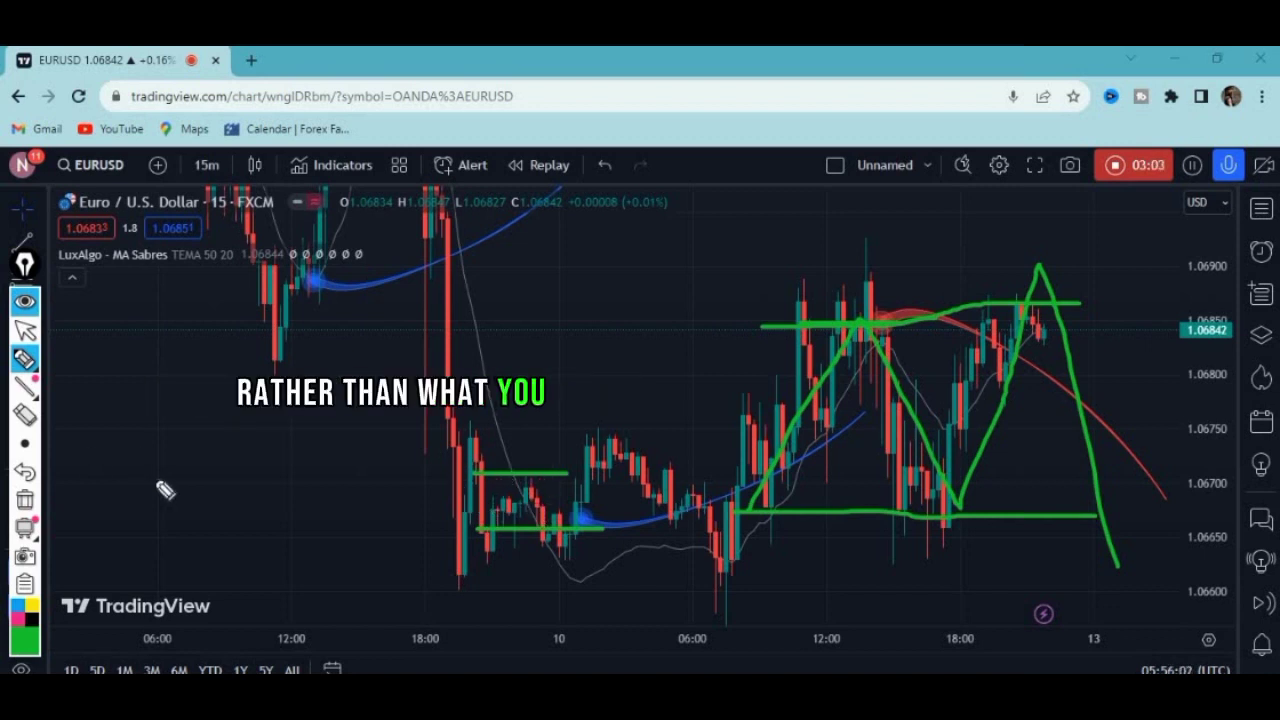
Step: Clear all freehand sketches and switch to the Horizontal Line drawing tool
left_click(20, 526)
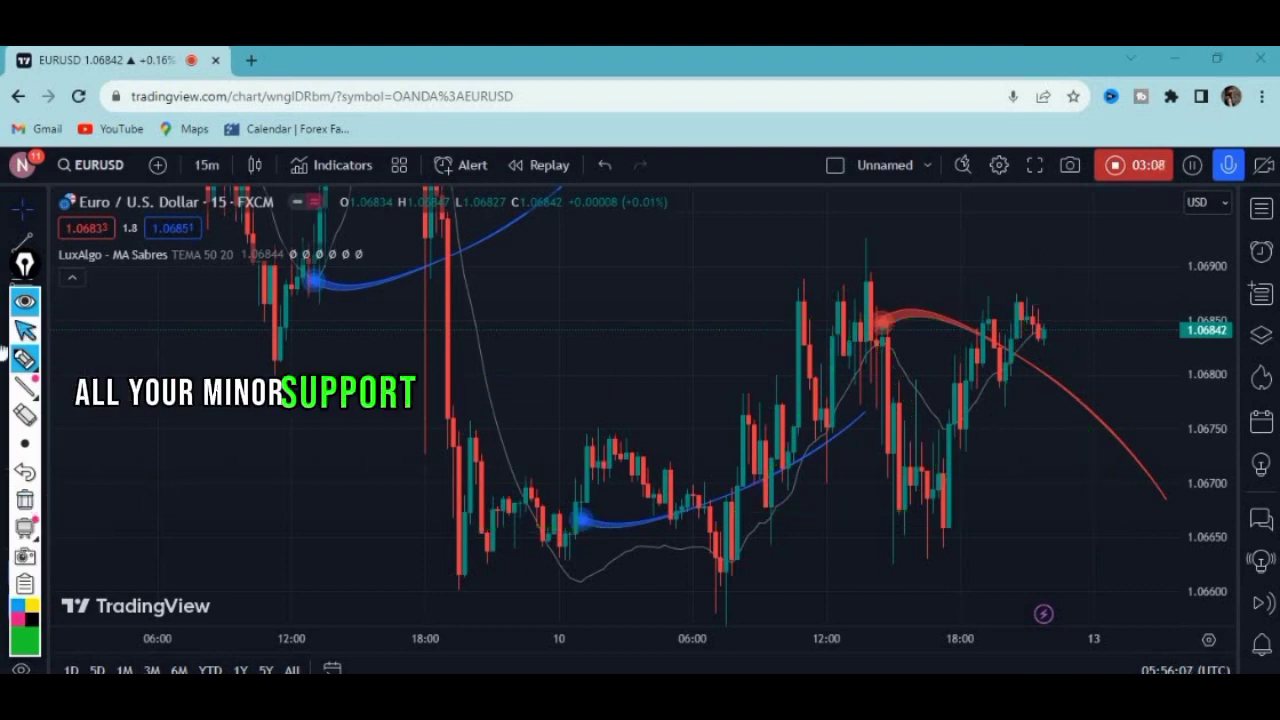
left_click(25, 330)
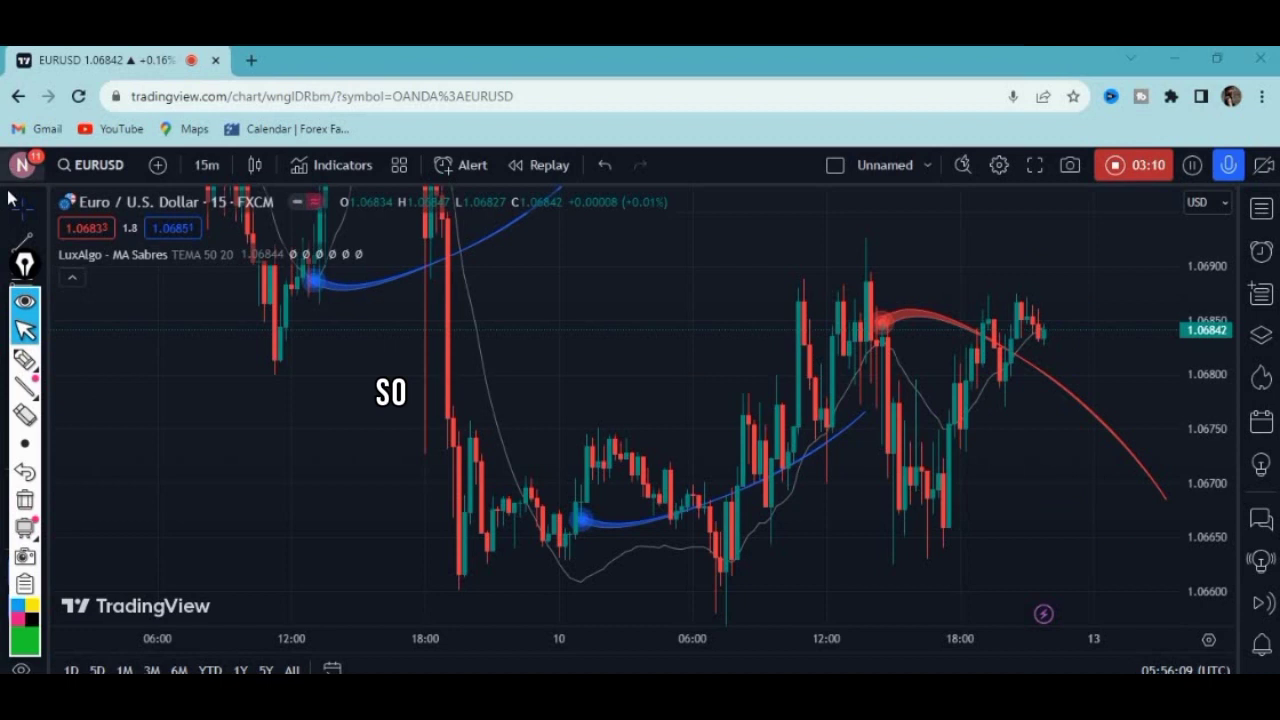
left_click(30, 212)
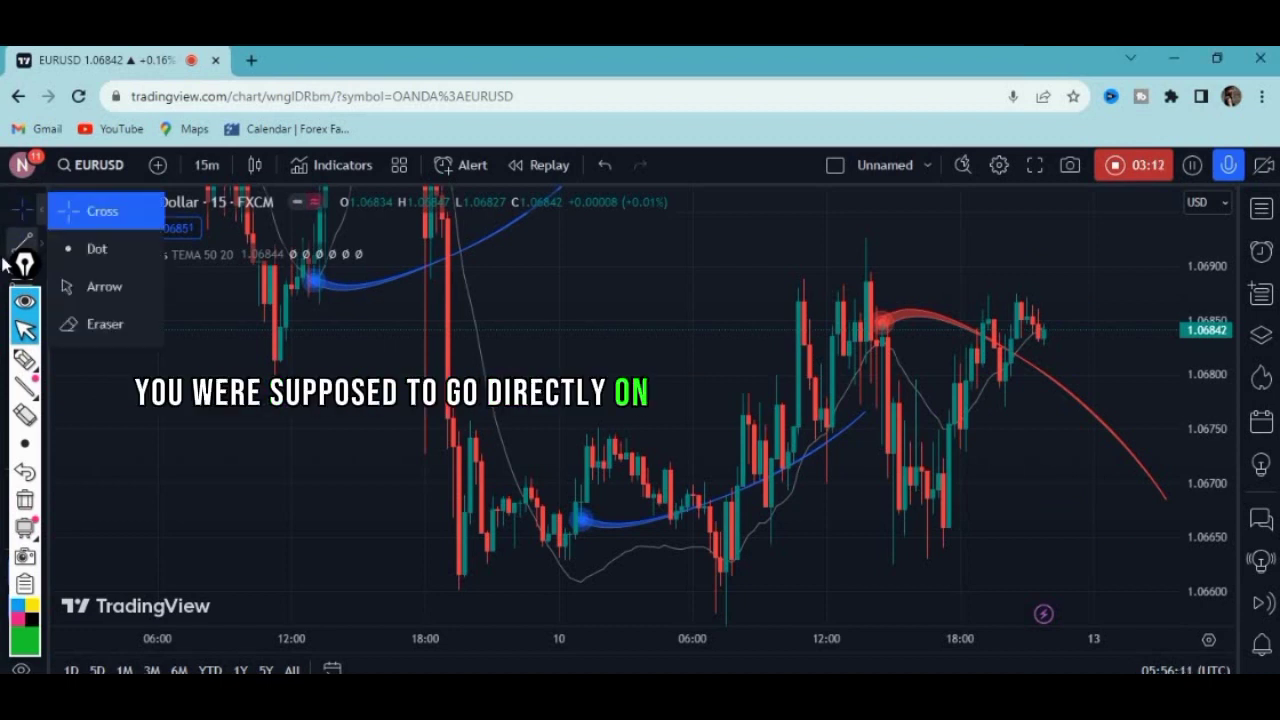
left_click(30, 245)
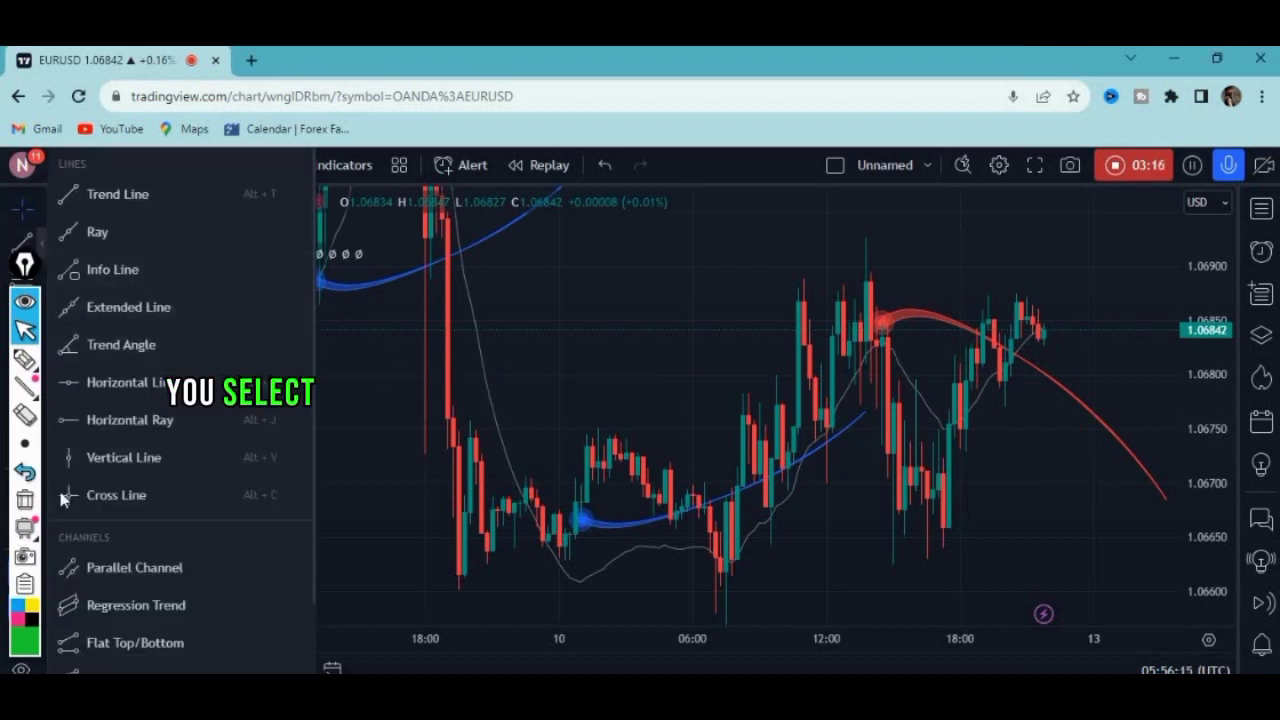
left_click(125, 382)
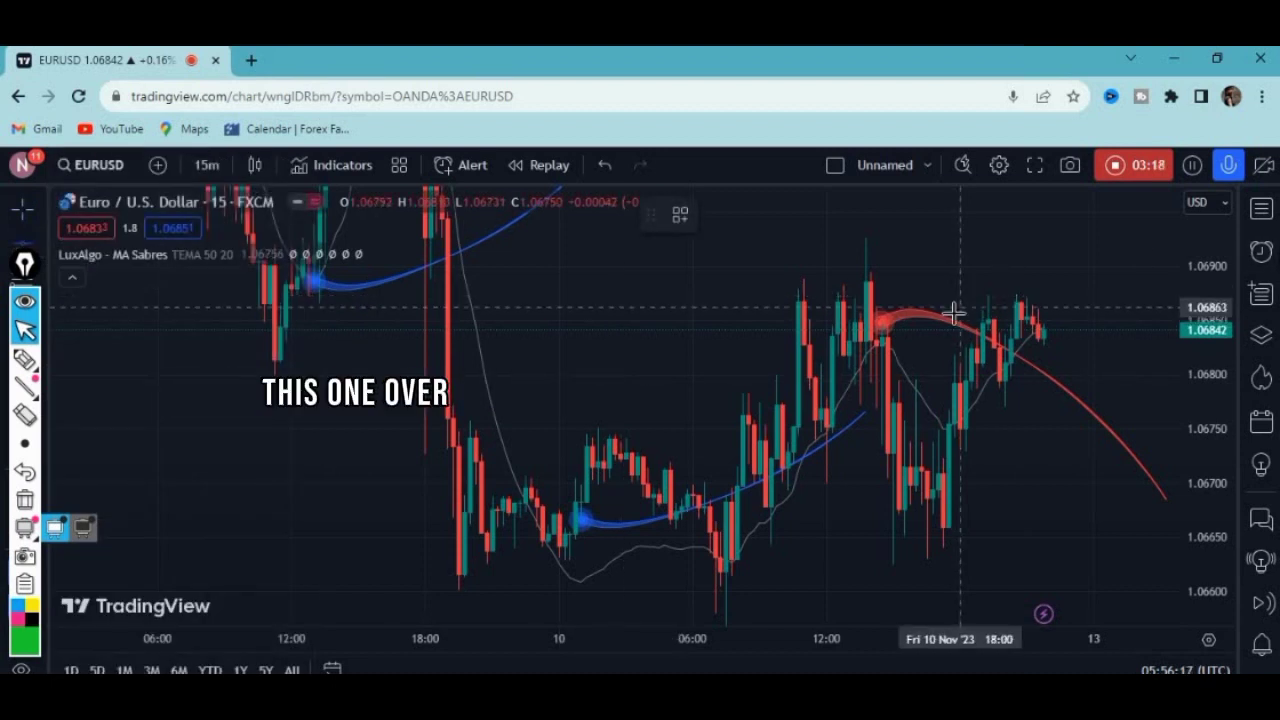
Step: Place horizontal lines at 1.06838, 1.06867, 1.06818, 1.06772, 1.06734, 1.06686 and 1.06659
left_click(888, 333)
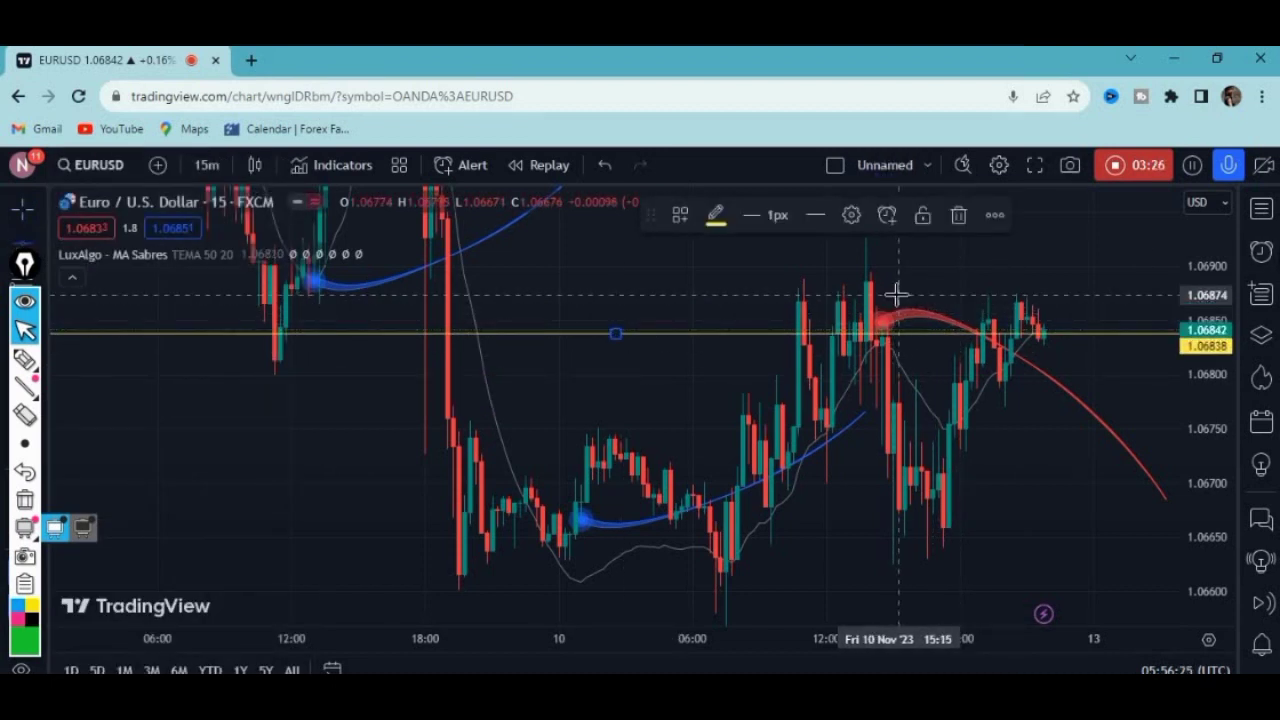
left_click(896, 302)
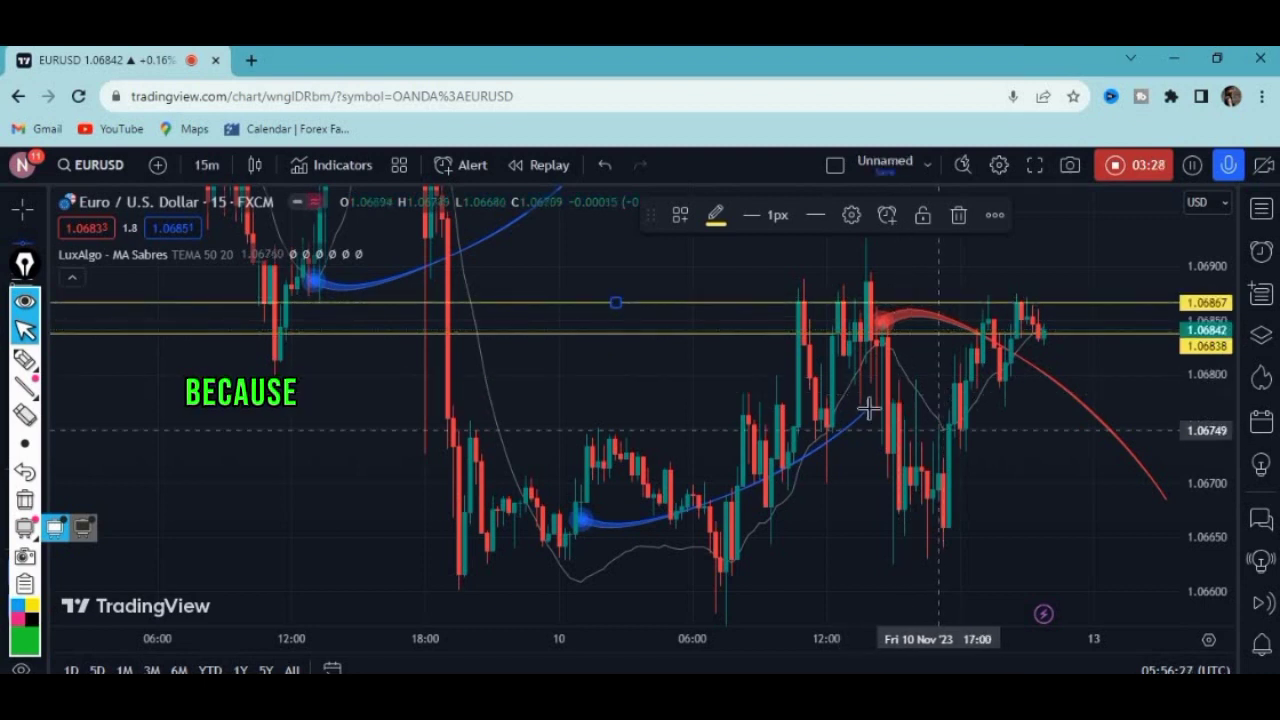
left_click(815, 362)
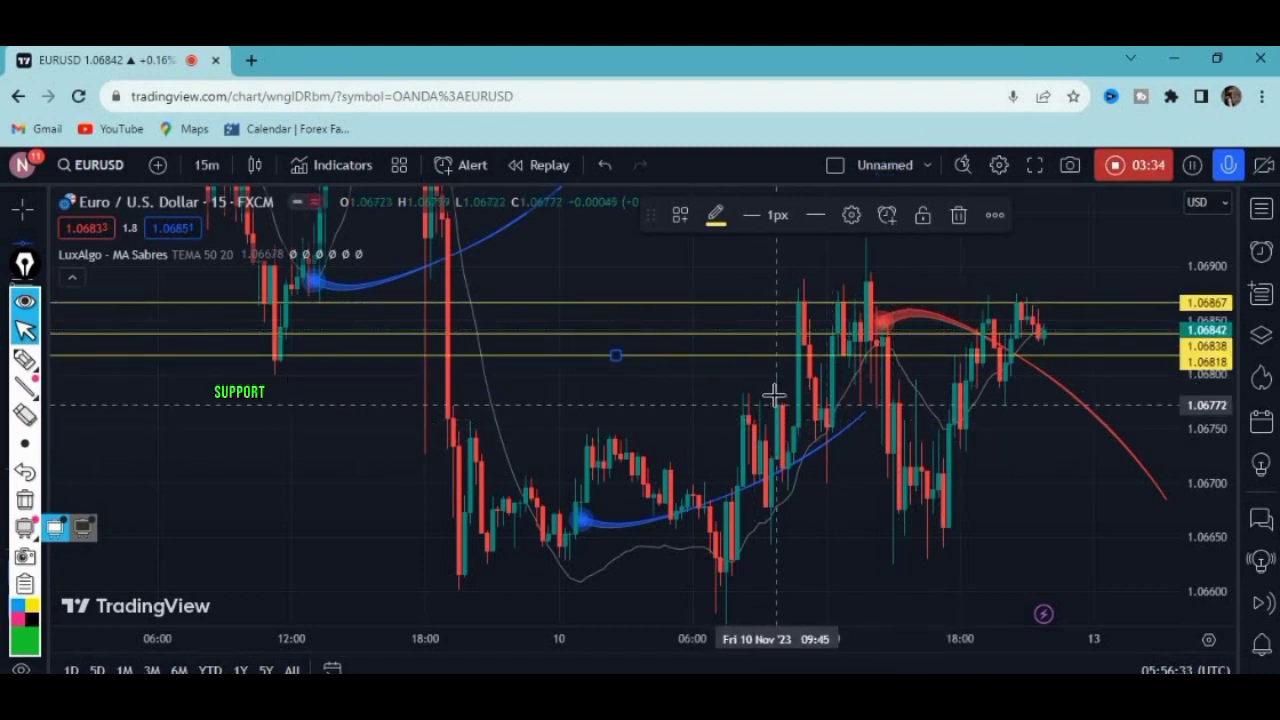
left_click(775, 403)
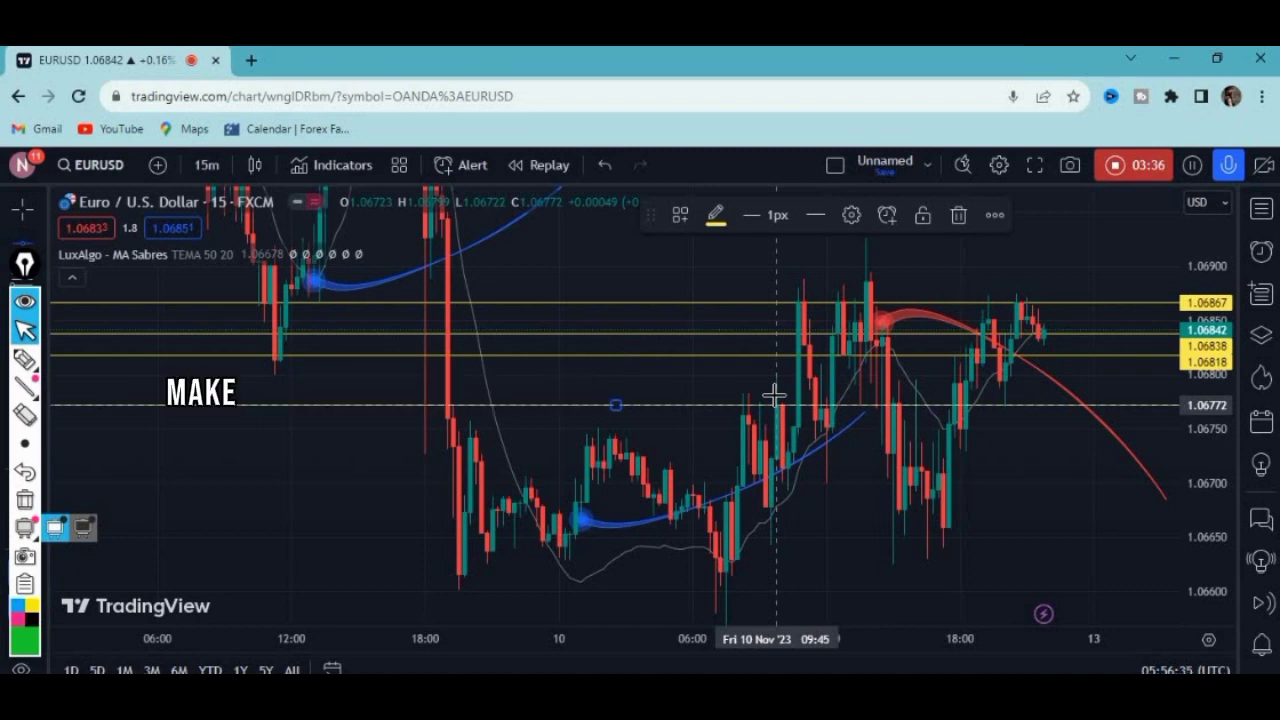
left_click(595, 446)
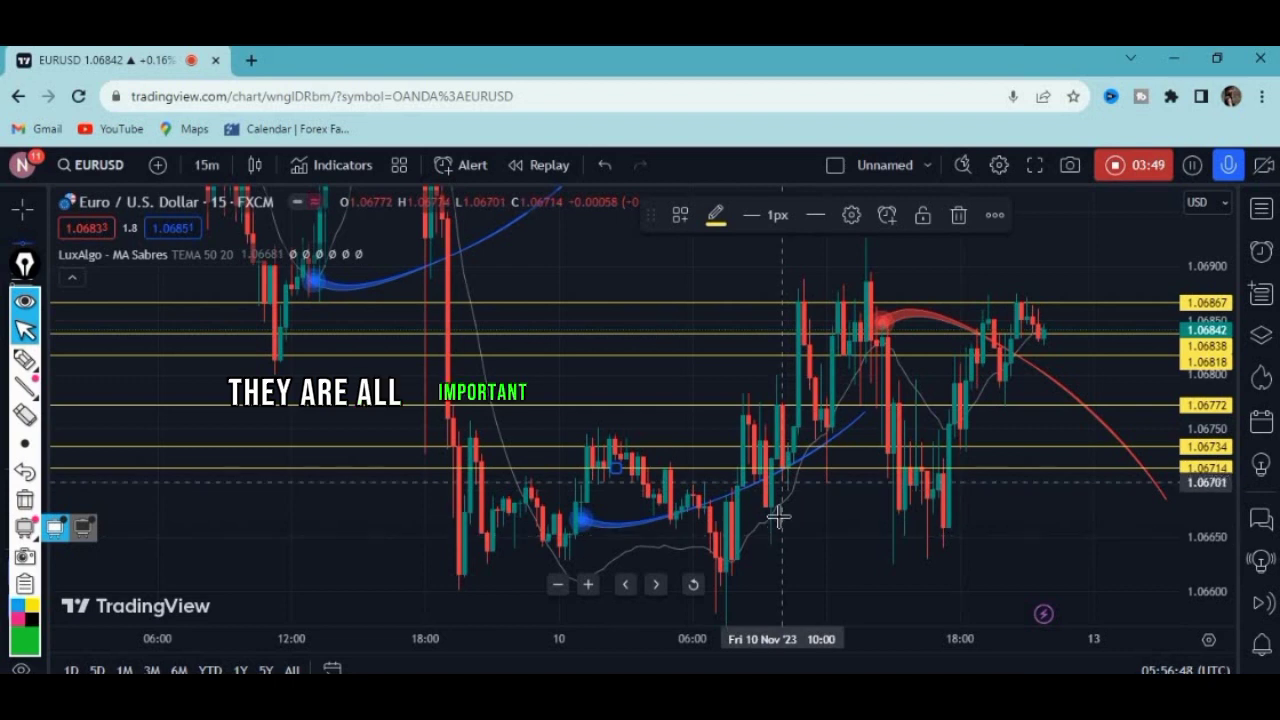
left_click(724, 499)
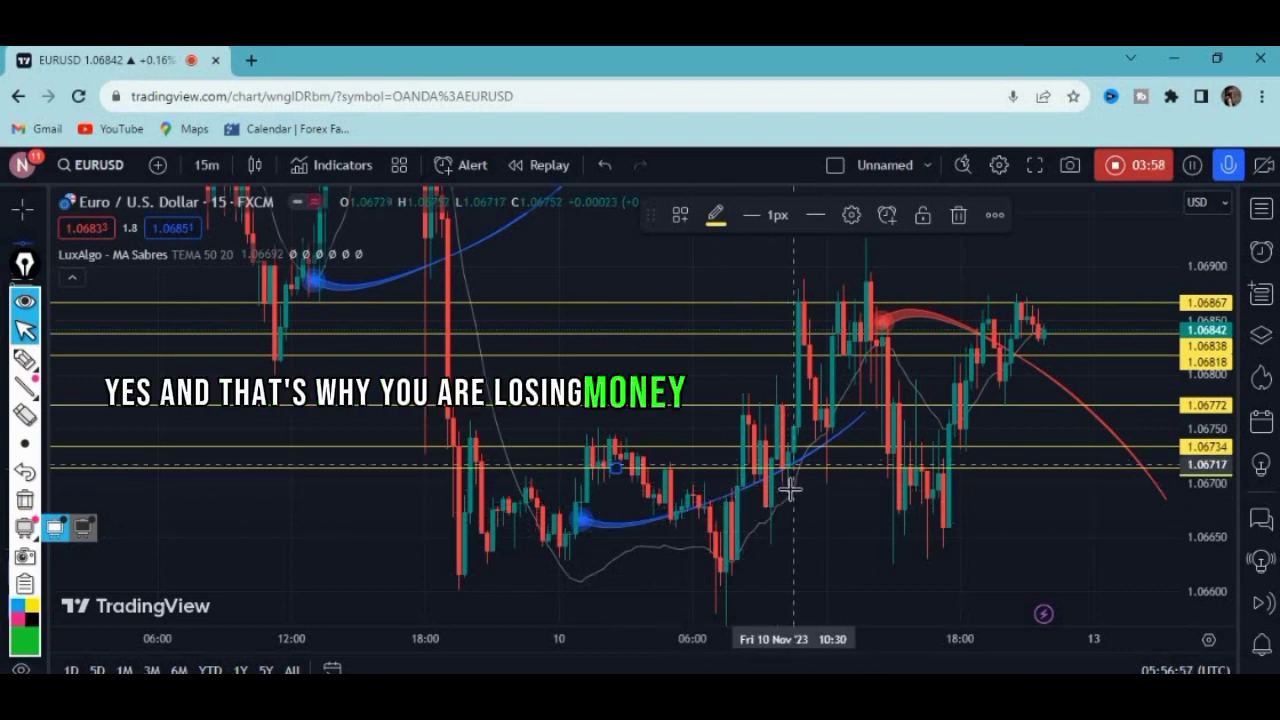
left_click(600, 527)
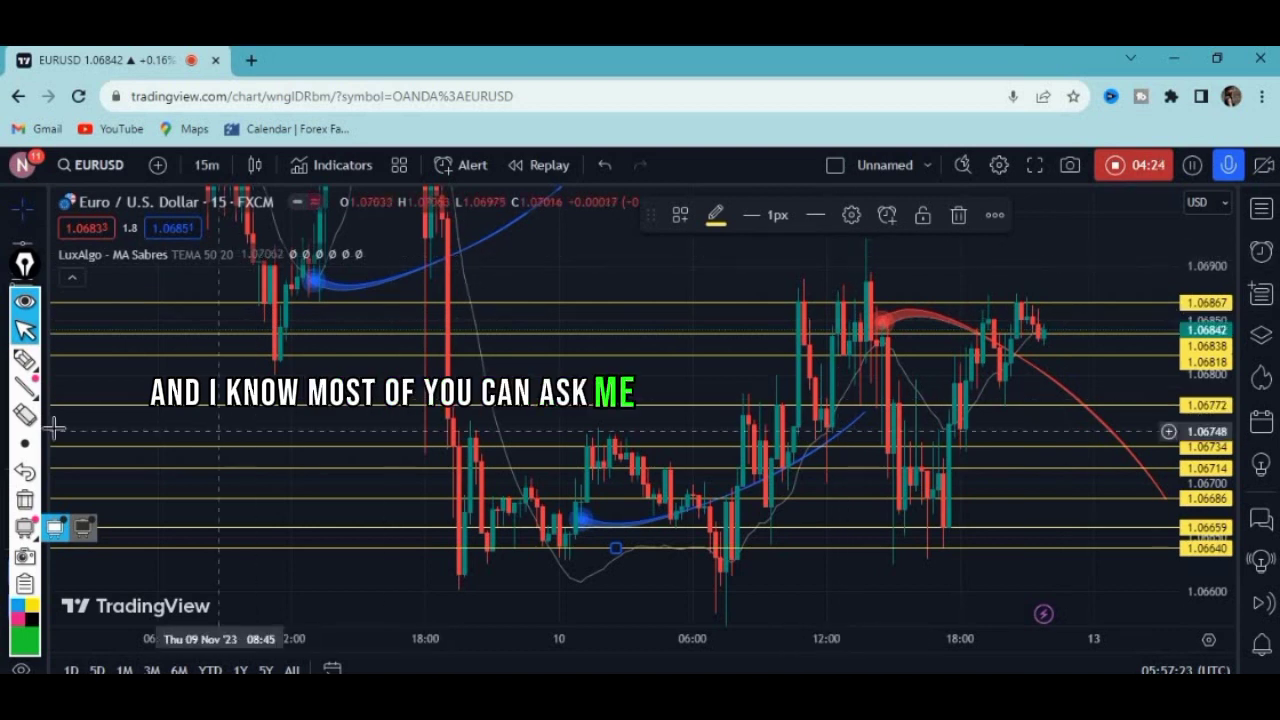
Step: Sketch green highlighter loops over the recent swings, clear them, then add one short mark near the candles
left_click(53, 358)
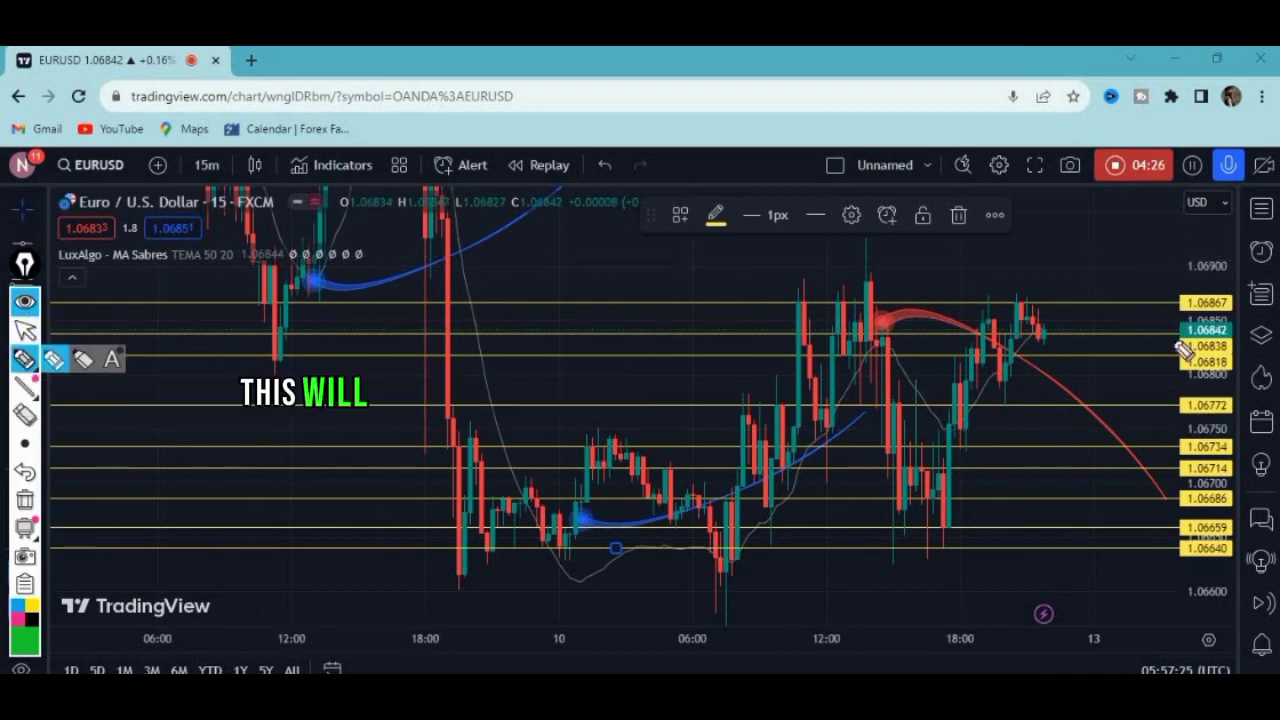
left_click_drag(1020, 280, 875, 512)
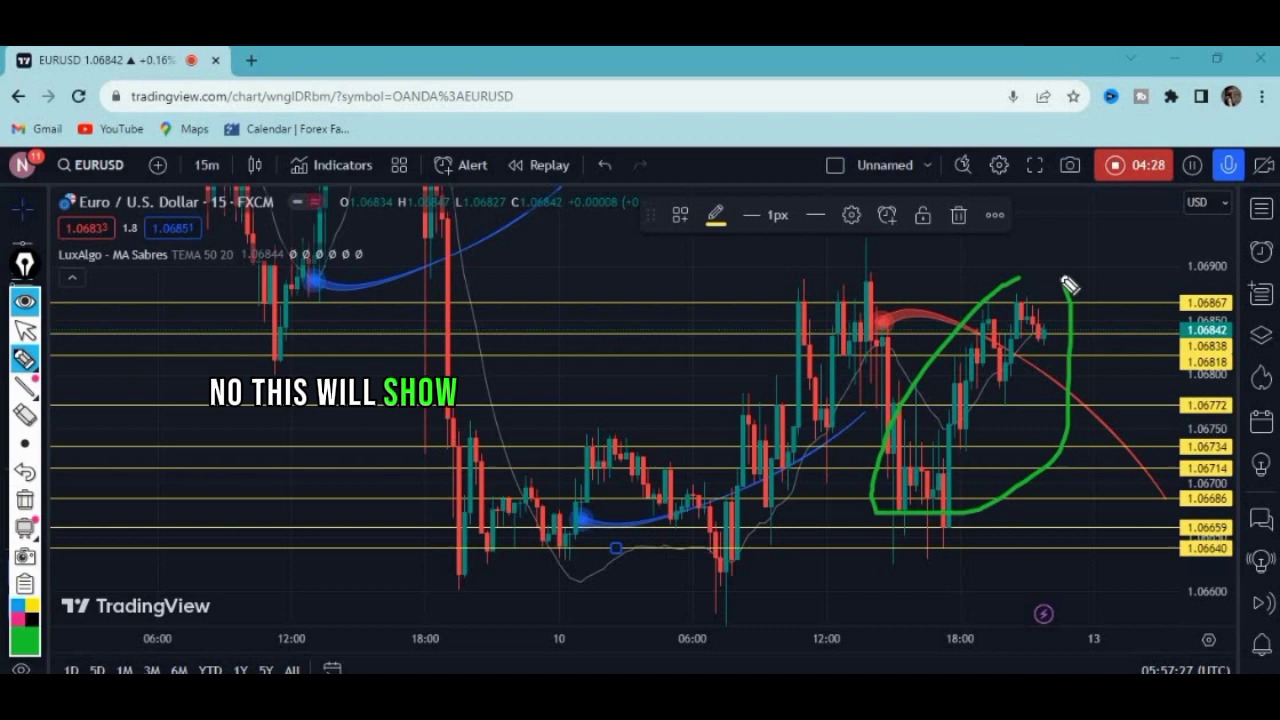
mouse_move(1066, 436)
left_mouse_down()
mouse_move(1172, 455)
mouse_move(1224, 372)
left_mouse_up()
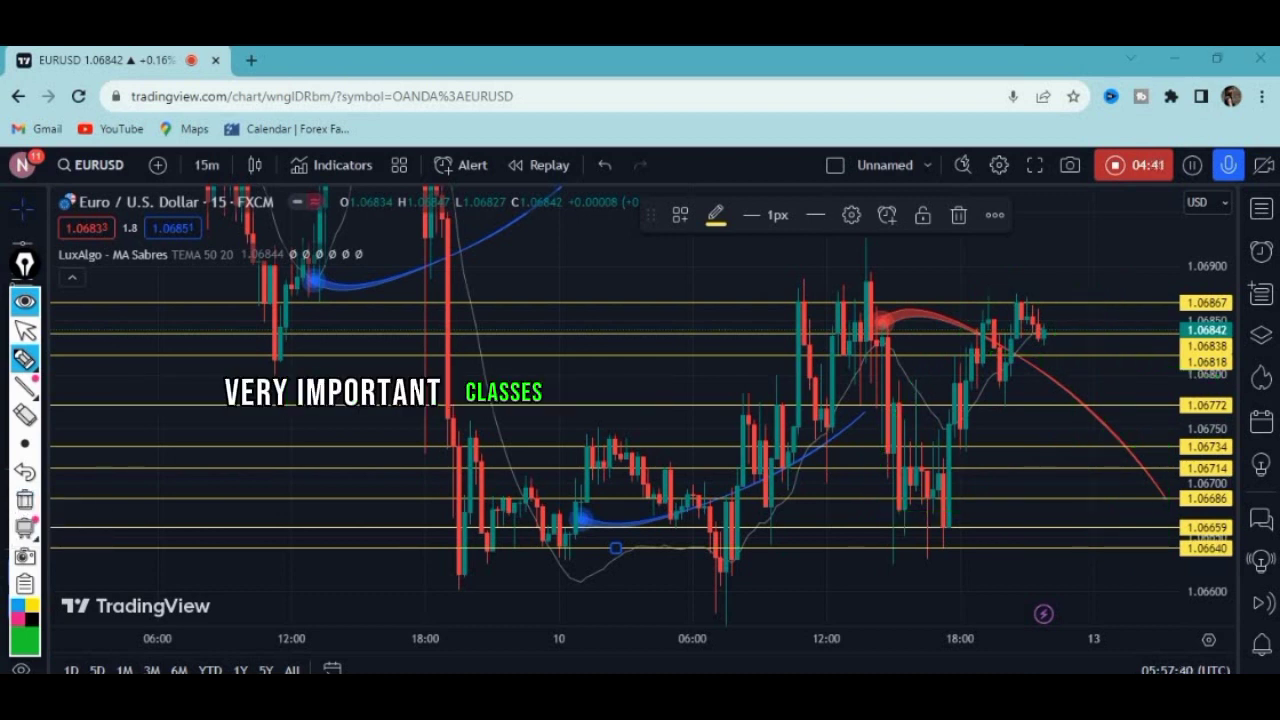
left_click_drag(676, 370, 720, 470)
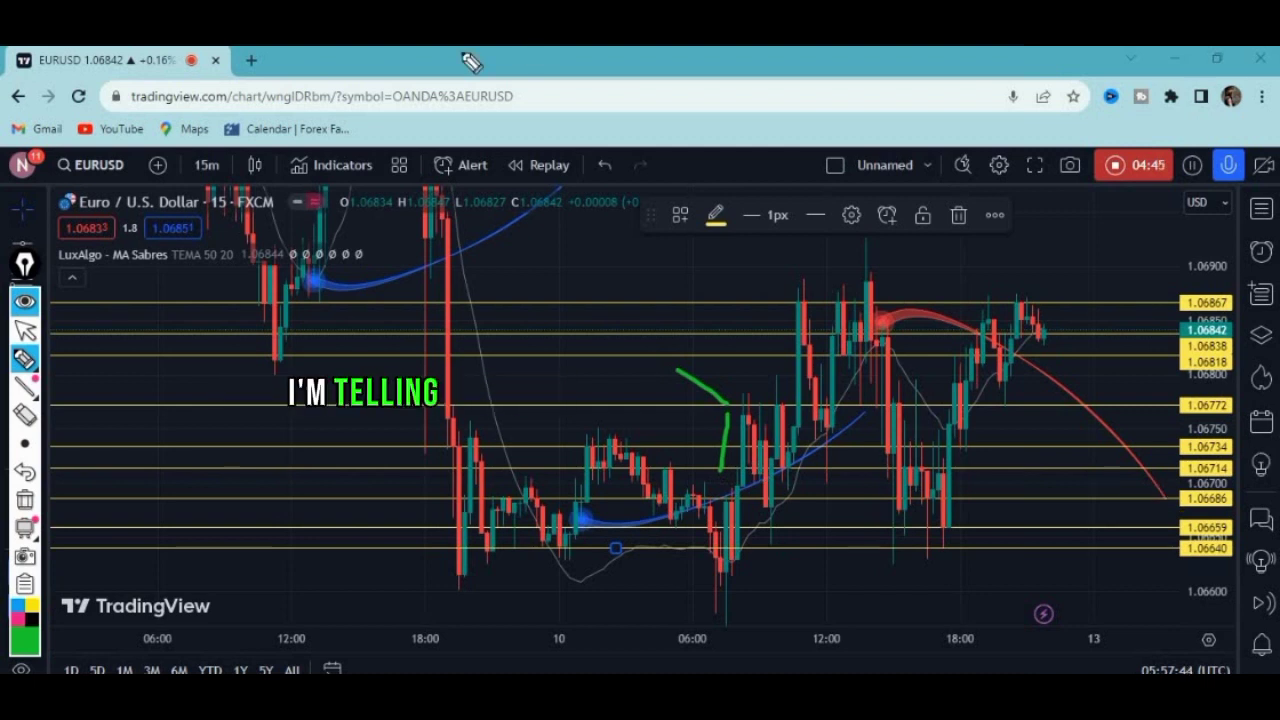
left_click(29, 506)
left_click_drag(866, 328, 938, 390)
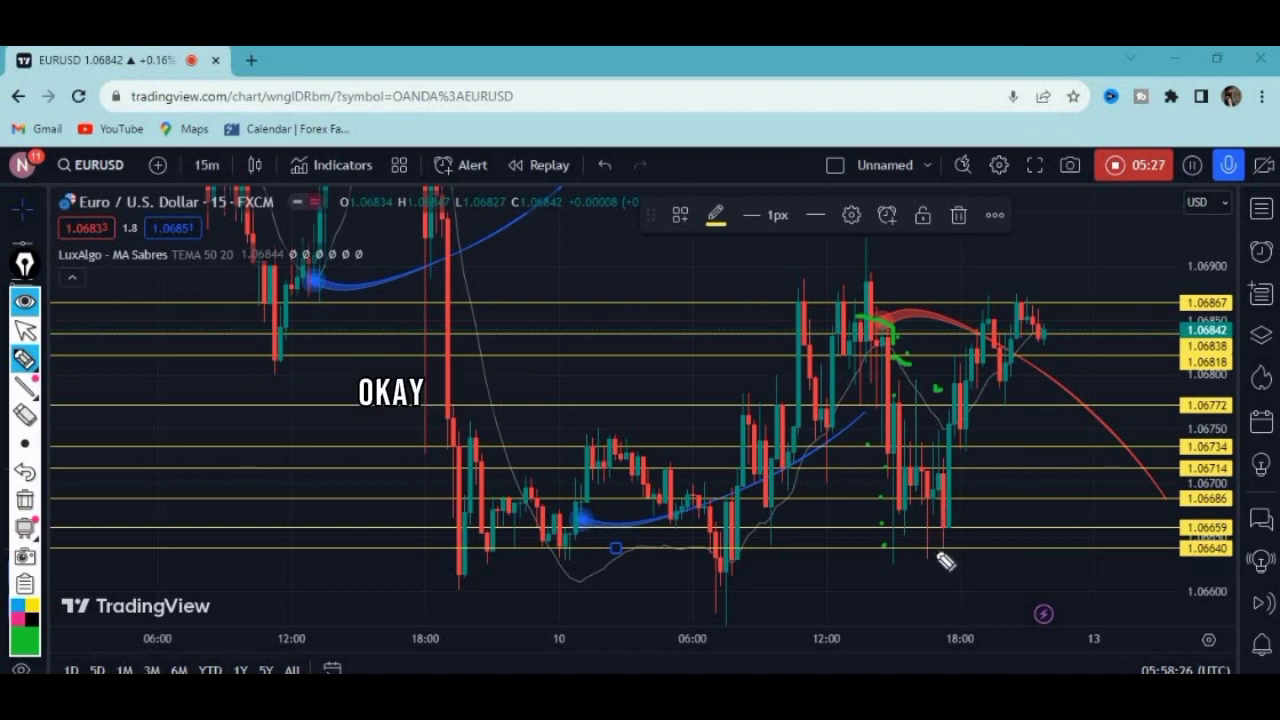
Step: Draw a green upward arrow and loop around the recent swing, then clear all freehand drawings
left_click_drag(918, 548, 931, 576)
mouse_move(957, 518)
left_mouse_down()
mouse_move(969, 527)
mouse_move(1001, 428)
mouse_move(1048, 378)
mouse_move(1068, 408)
left_mouse_up()
mouse_move(1033, 285)
left_mouse_down()
mouse_move(920, 514)
mouse_move(1114, 477)
mouse_move(1083, 289)
mouse_move(1012, 290)
left_mouse_up()
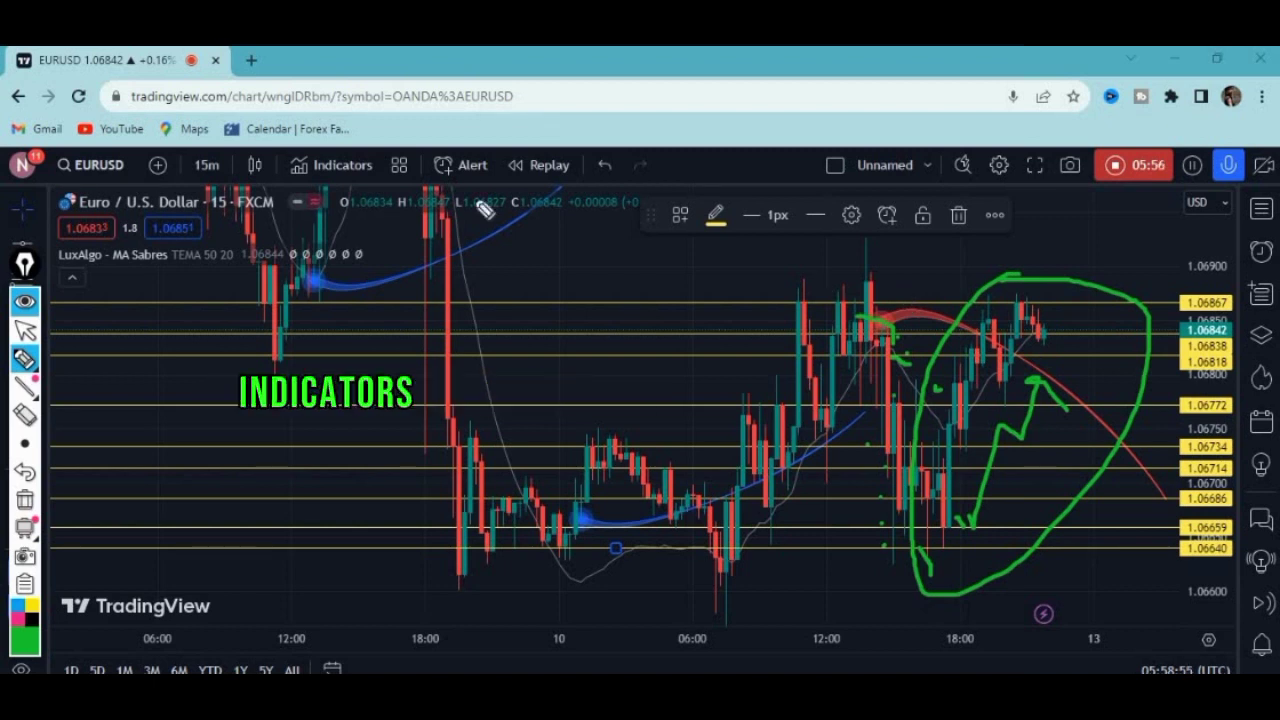
left_click(25, 500)
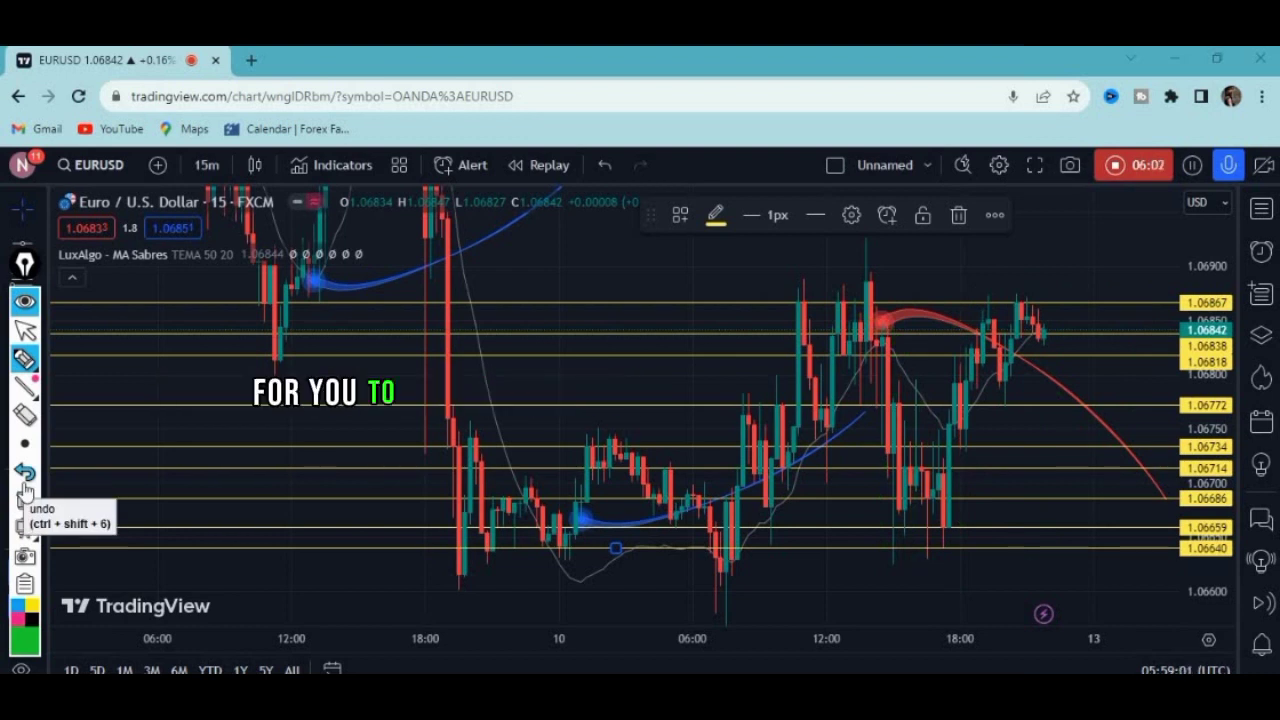
Step: Sketch green strokes under the lowest levels and over the latest candles, then erase every freehand drawing
mouse_move(876, 532)
left_mouse_down()
mouse_move(1057, 555)
mouse_move(1092, 516)
mouse_move(1115, 523)
left_mouse_up()
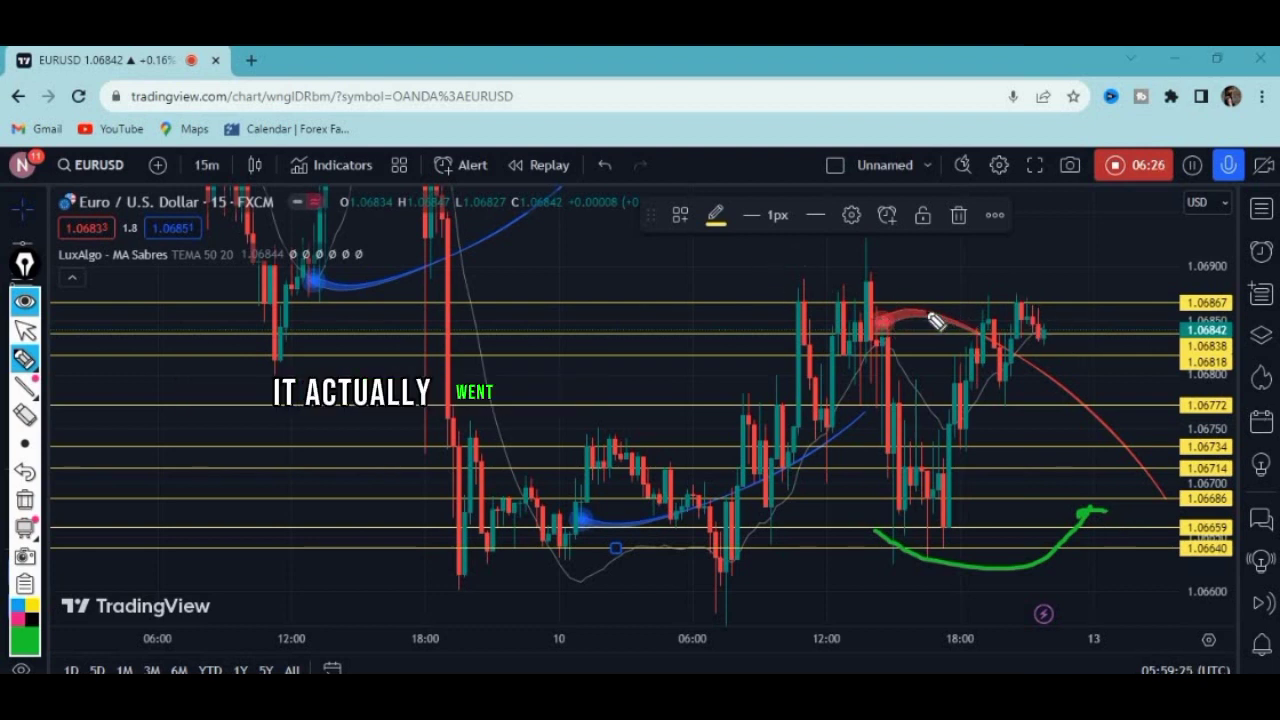
left_click_drag(868, 308, 936, 318)
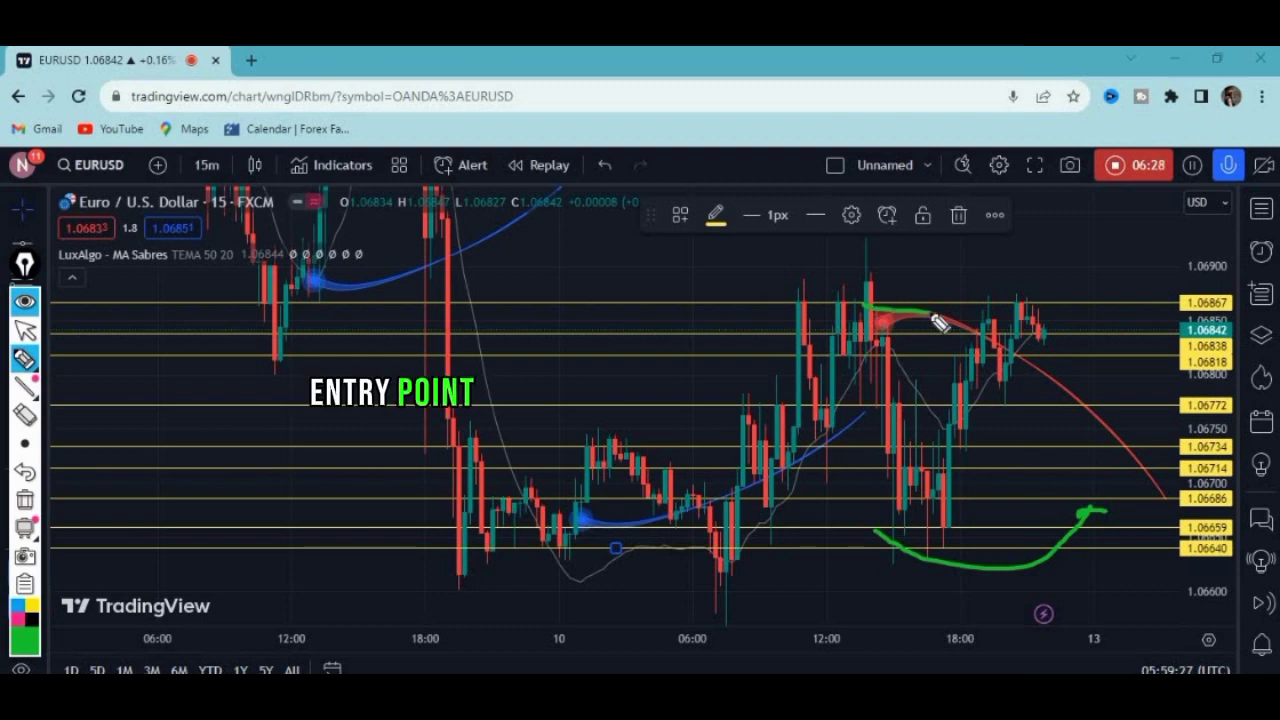
mouse_move(993, 289)
left_mouse_down()
mouse_move(1032, 298)
mouse_move(980, 328)
left_mouse_up()
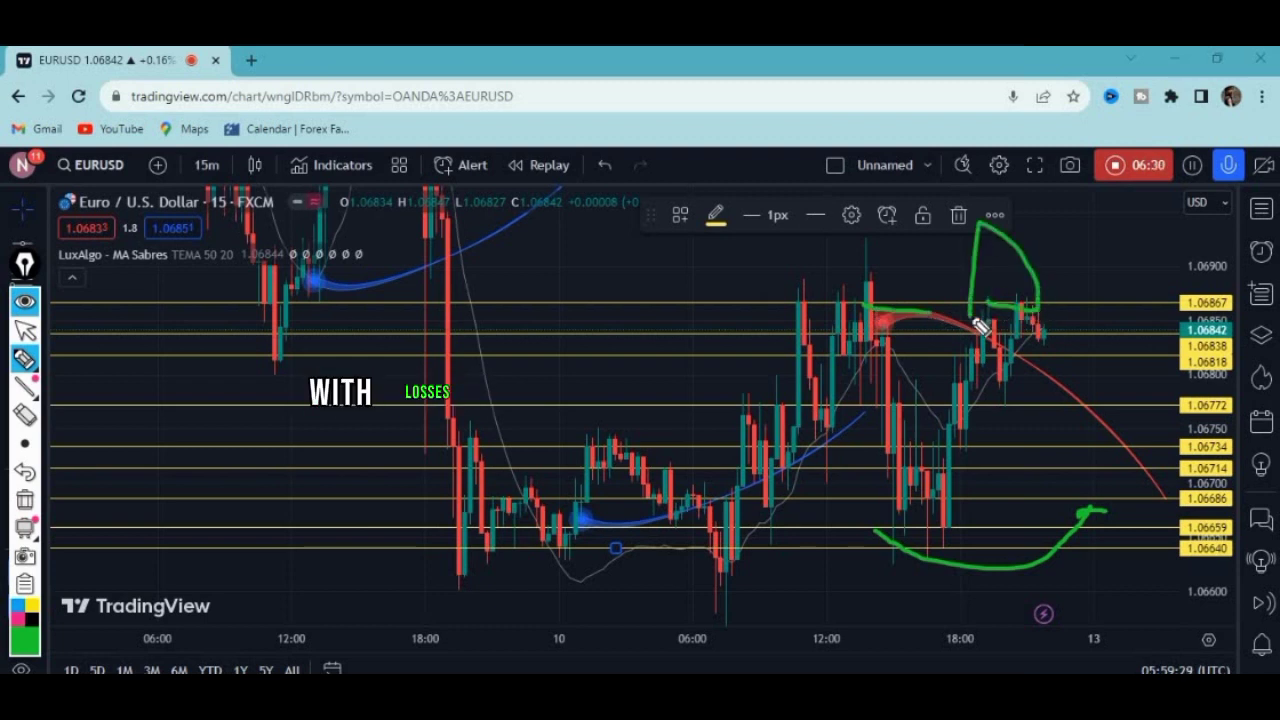
mouse_move(870, 321)
left_mouse_down()
mouse_move(951, 429)
mouse_move(916, 568)
mouse_move(814, 360)
left_mouse_up()
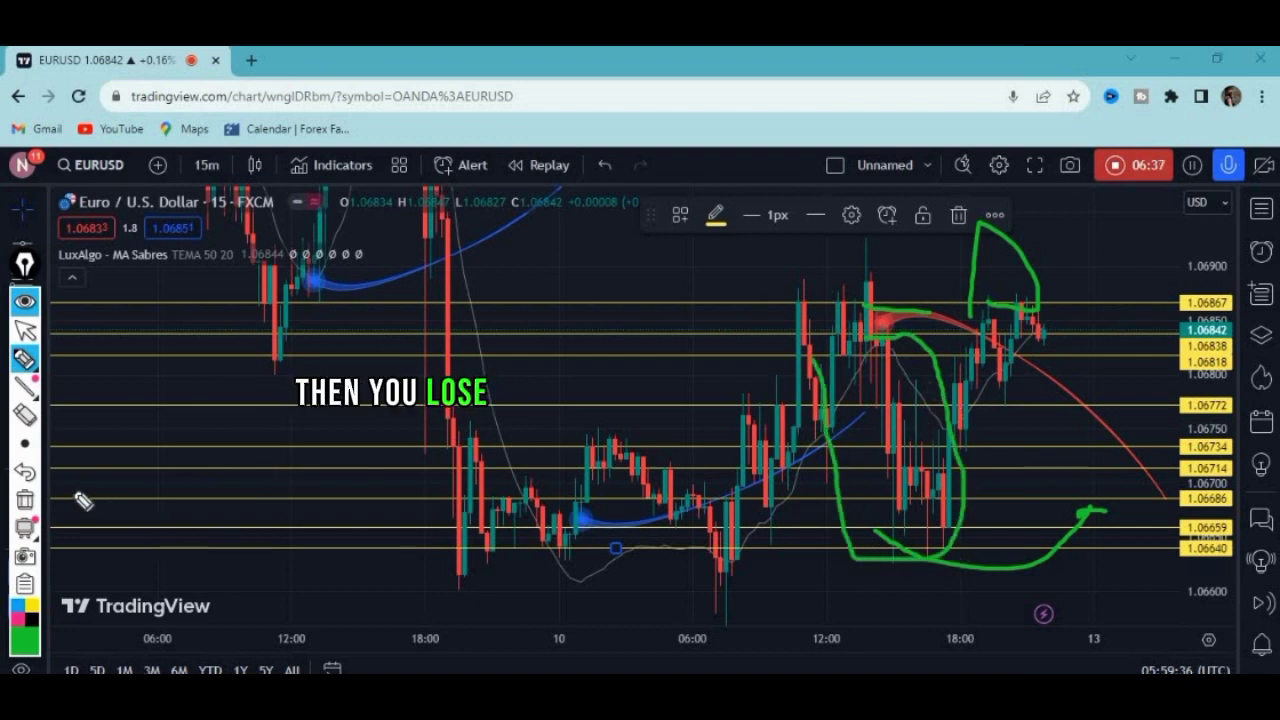
left_click(26, 506)
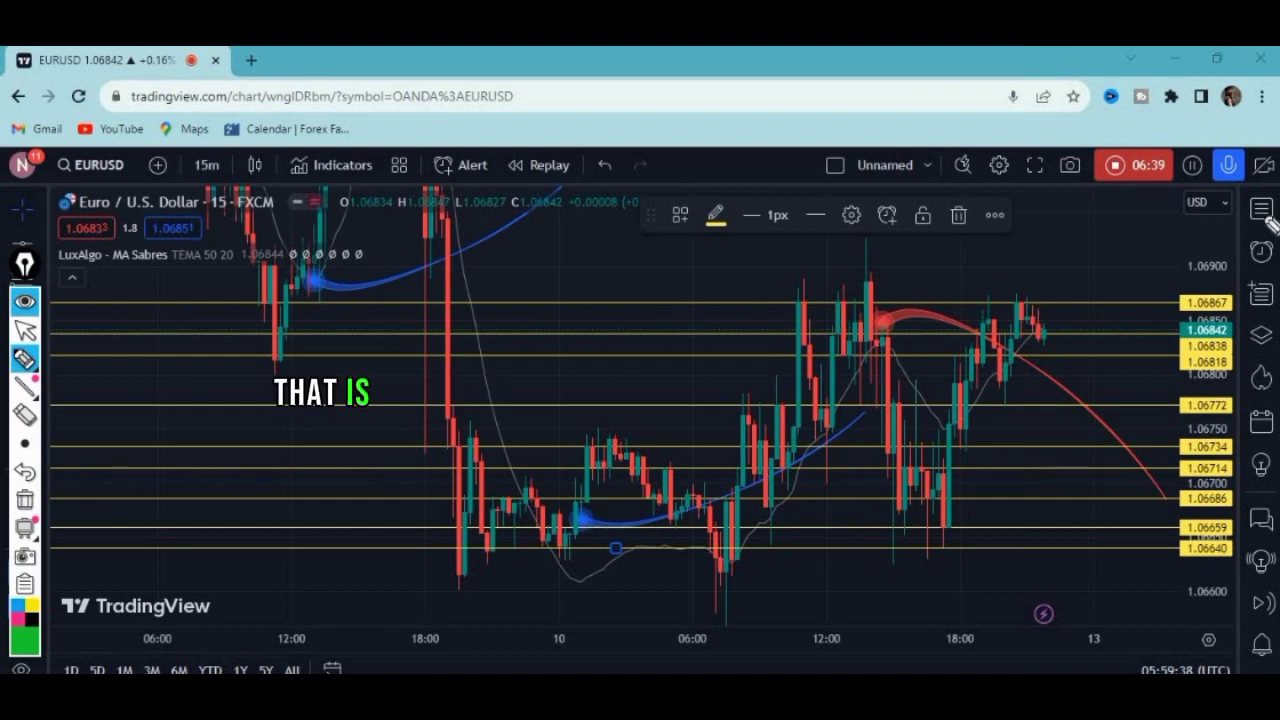
Step: Trace a green zigzag of the price swings across the range, with small ticks beside the rally
mouse_move(705, 550)
left_mouse_down()
mouse_move(872, 330)
mouse_move(962, 550)
mouse_move(1045, 298)
mouse_move(1108, 550)
left_mouse_up()
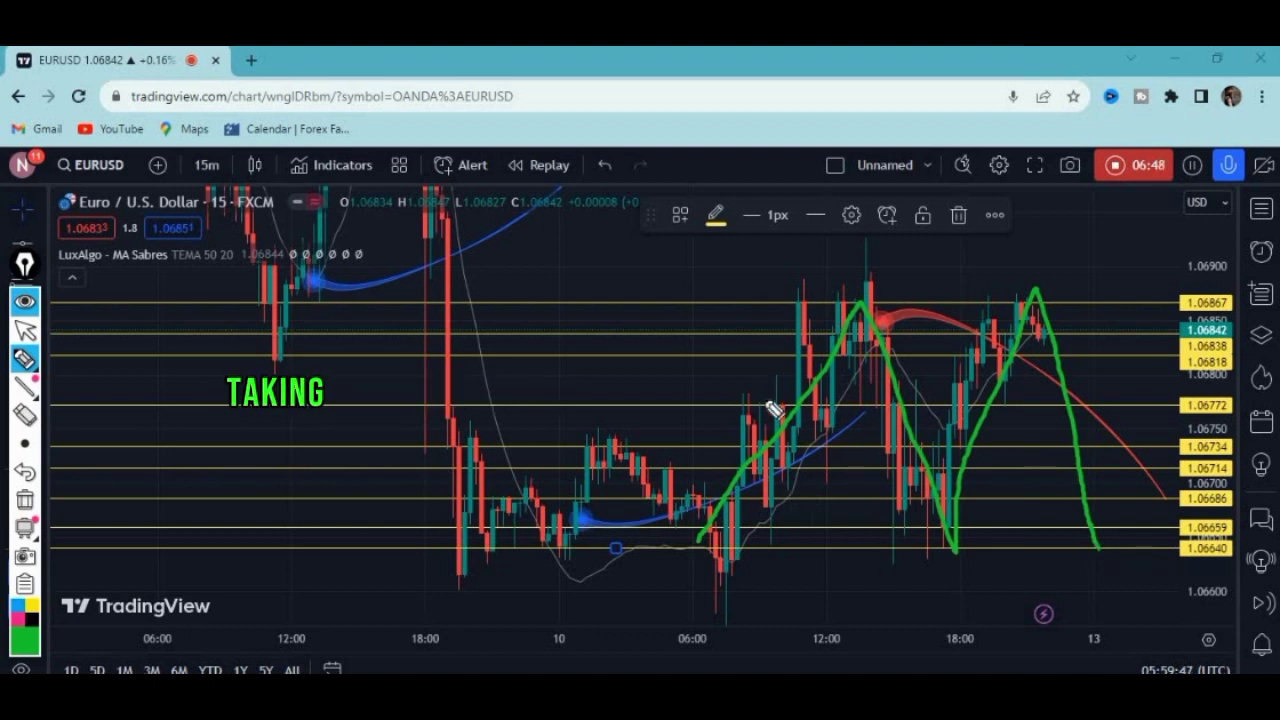
left_click_drag(691, 417, 692, 460)
left_click_drag(729, 414, 737, 432)
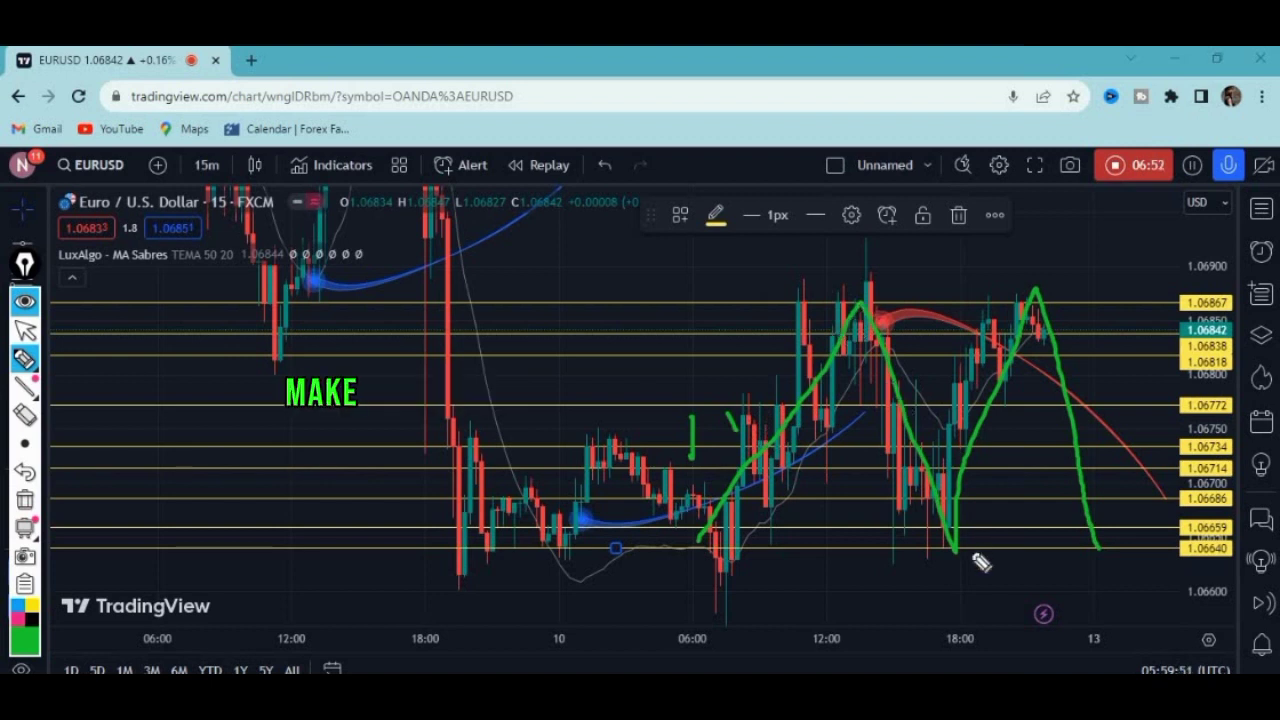
Step: Add a green X at top right, a brace along the right side, and checkmarks around the range
left_click_drag(1107, 273, 1148, 311)
left_click_drag(1124, 263, 1128, 318)
left_click_drag(1102, 548, 1130, 566)
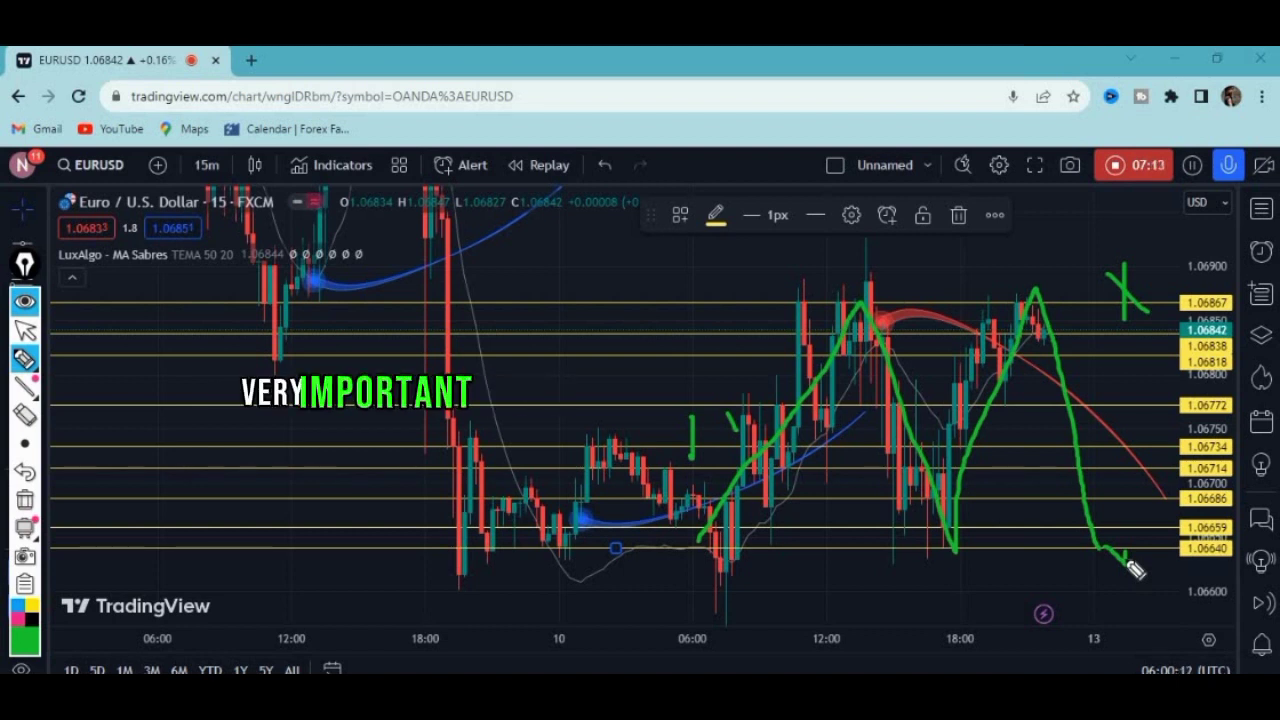
mouse_move(1114, 336)
left_mouse_down()
mouse_move(1135, 396)
mouse_move(1118, 490)
left_mouse_up()
mouse_move(738, 266)
left_mouse_down()
mouse_move(758, 291)
mouse_move(845, 217)
left_mouse_up()
left_click_drag(732, 566, 798, 572)
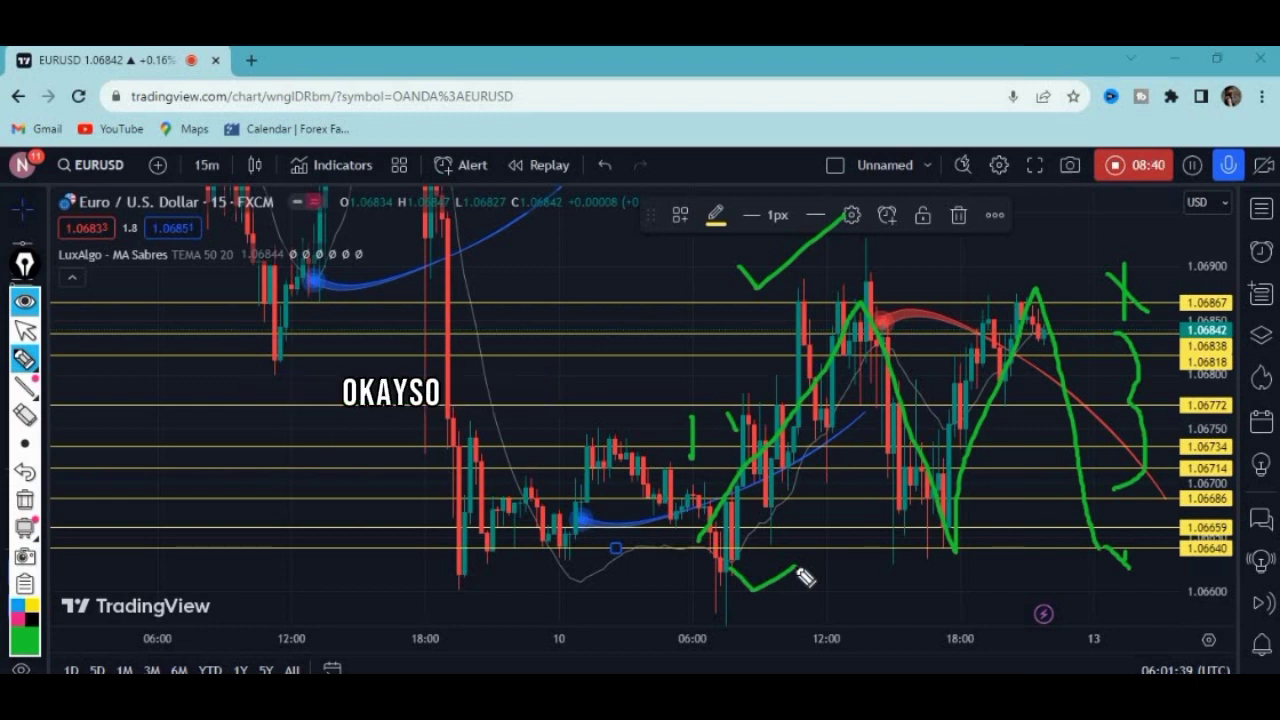
Step: Loop green strokes around the right-side range lows, rebound and latest pullback, then erase all sketches
key("Delete")
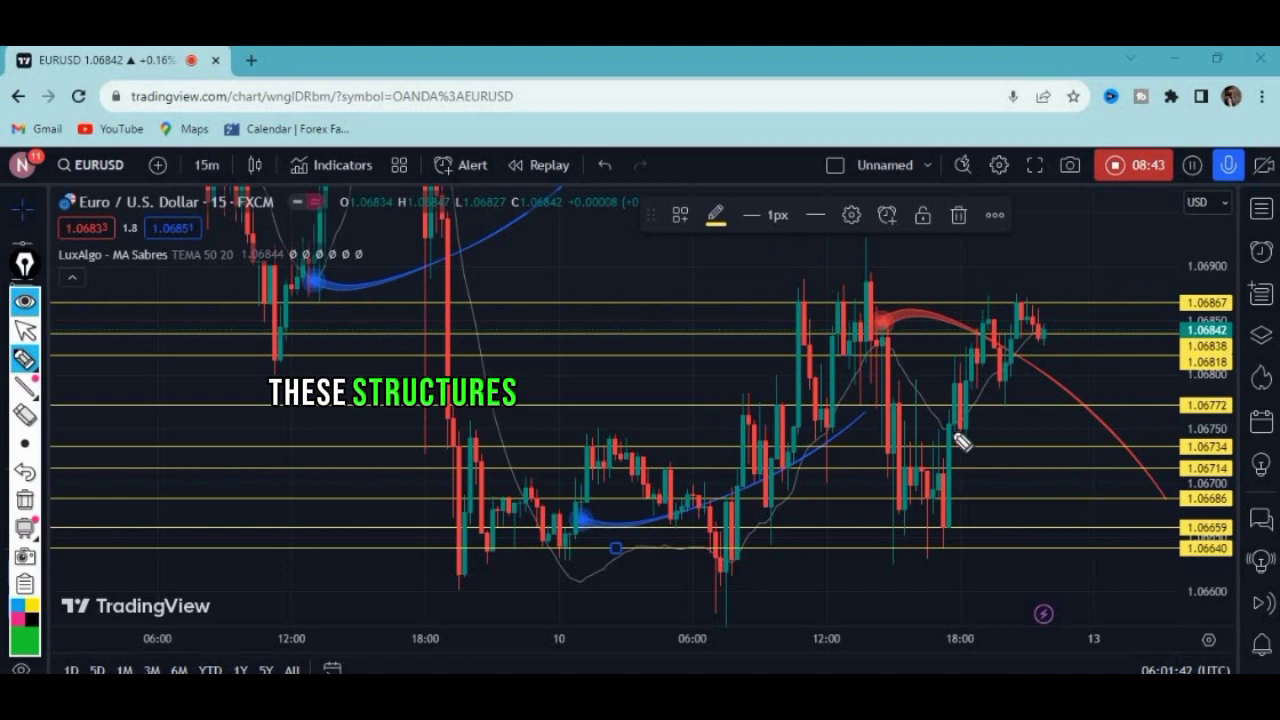
mouse_move(1066, 296)
left_mouse_down()
mouse_move(1090, 490)
mouse_move(1148, 358)
mouse_move(1107, 294)
left_mouse_up()
mouse_move(985, 268)
left_mouse_down()
mouse_move(886, 520)
mouse_move(1128, 408)
mouse_move(1050, 232)
left_mouse_up()
left_click_drag(962, 519, 1002, 524)
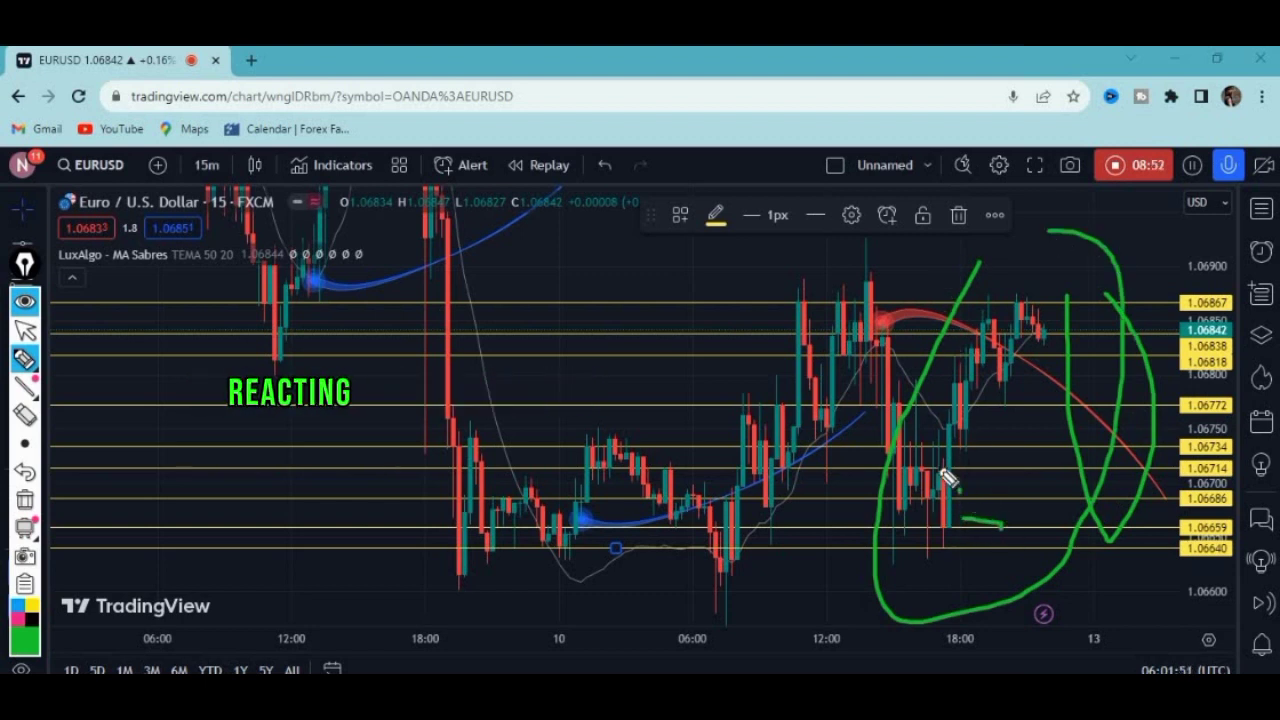
mouse_move(968, 465)
left_mouse_down()
mouse_move(966, 432)
mouse_move(1010, 396)
left_mouse_up()
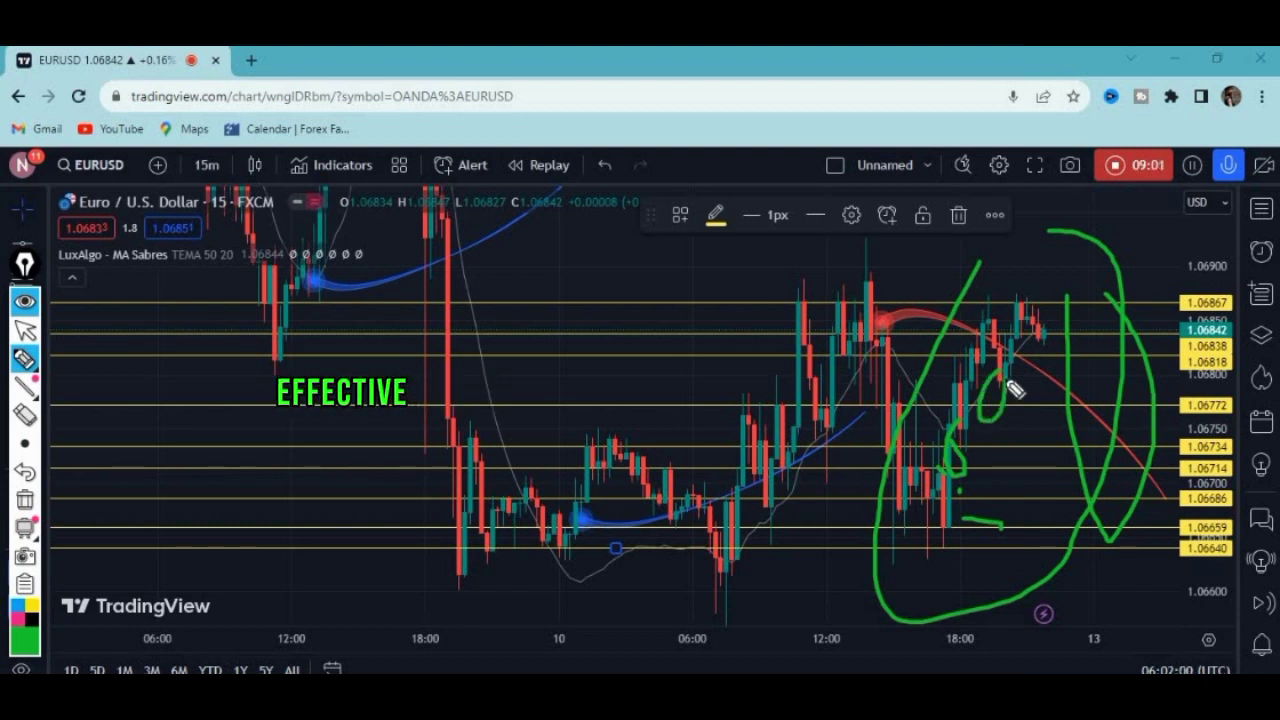
left_click_drag(1022, 296, 1030, 318)
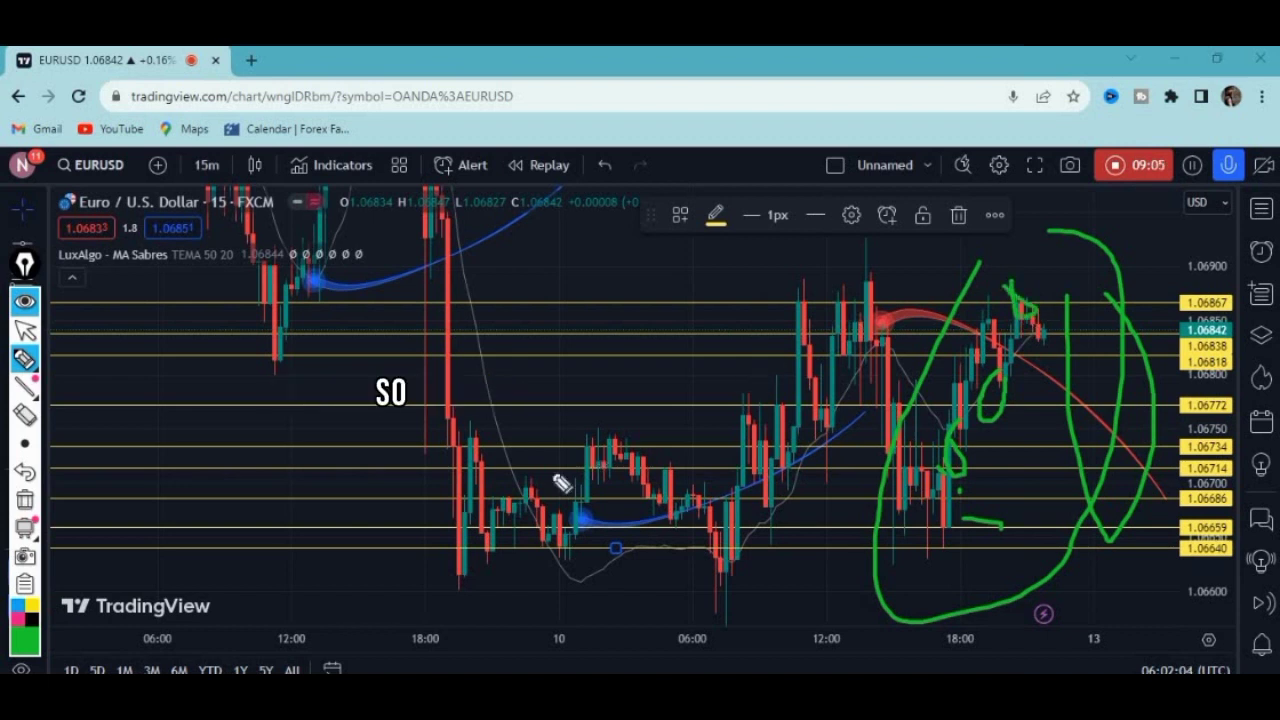
left_click(24, 527)
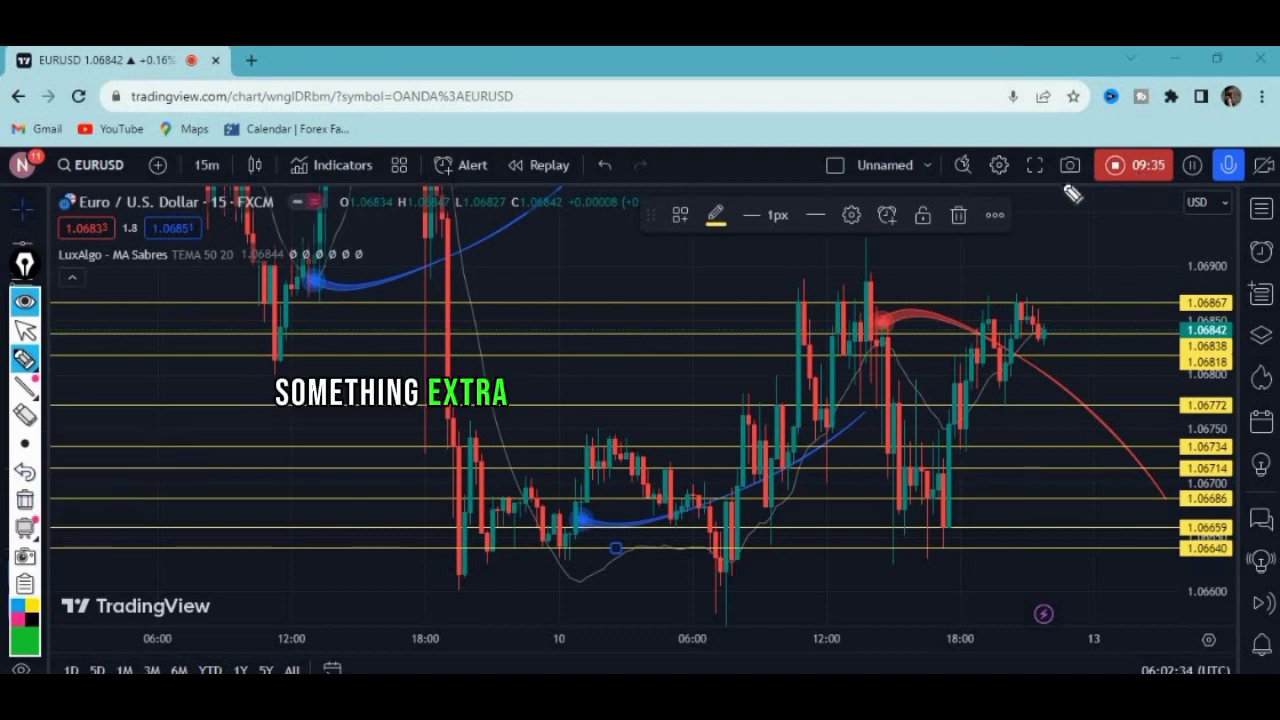
Step: Delete the horizontal lines at 1.06640, 1.06659, 1.06686, 1.06714, 1.06734, 1.06772 and 1.06818
left_click(25, 330)
left_click(958, 216)
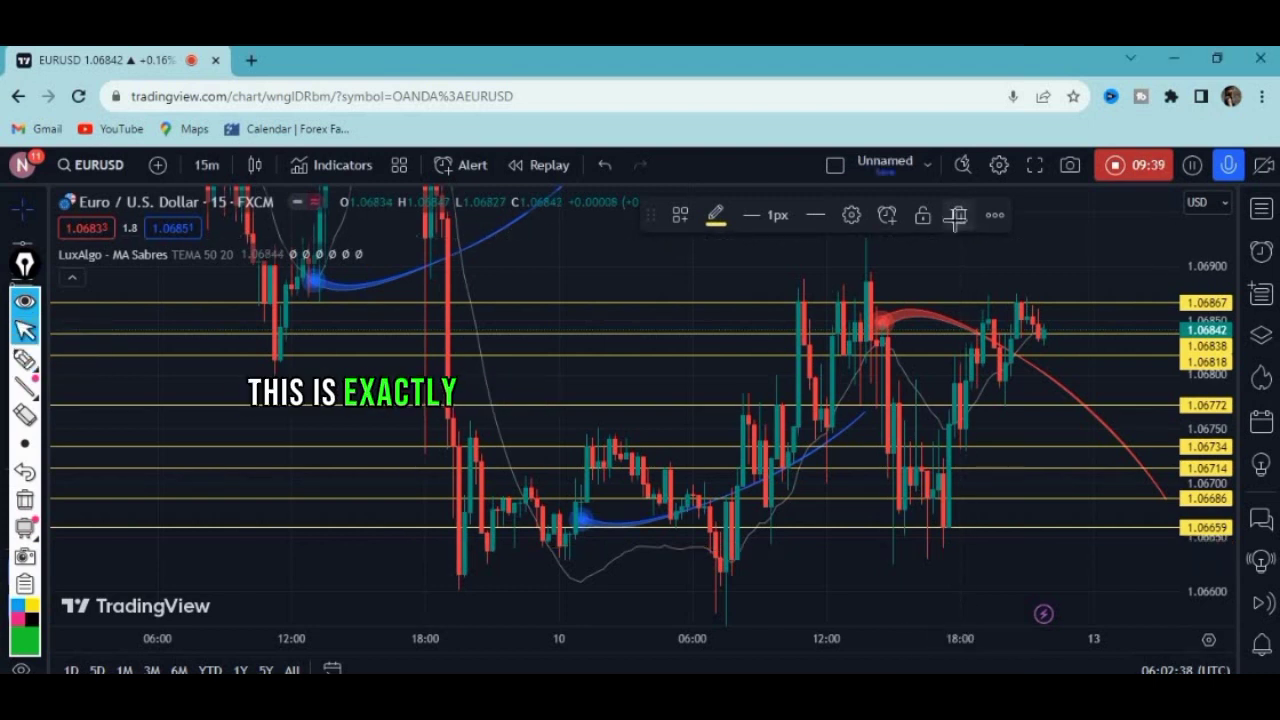
left_click(1044, 527)
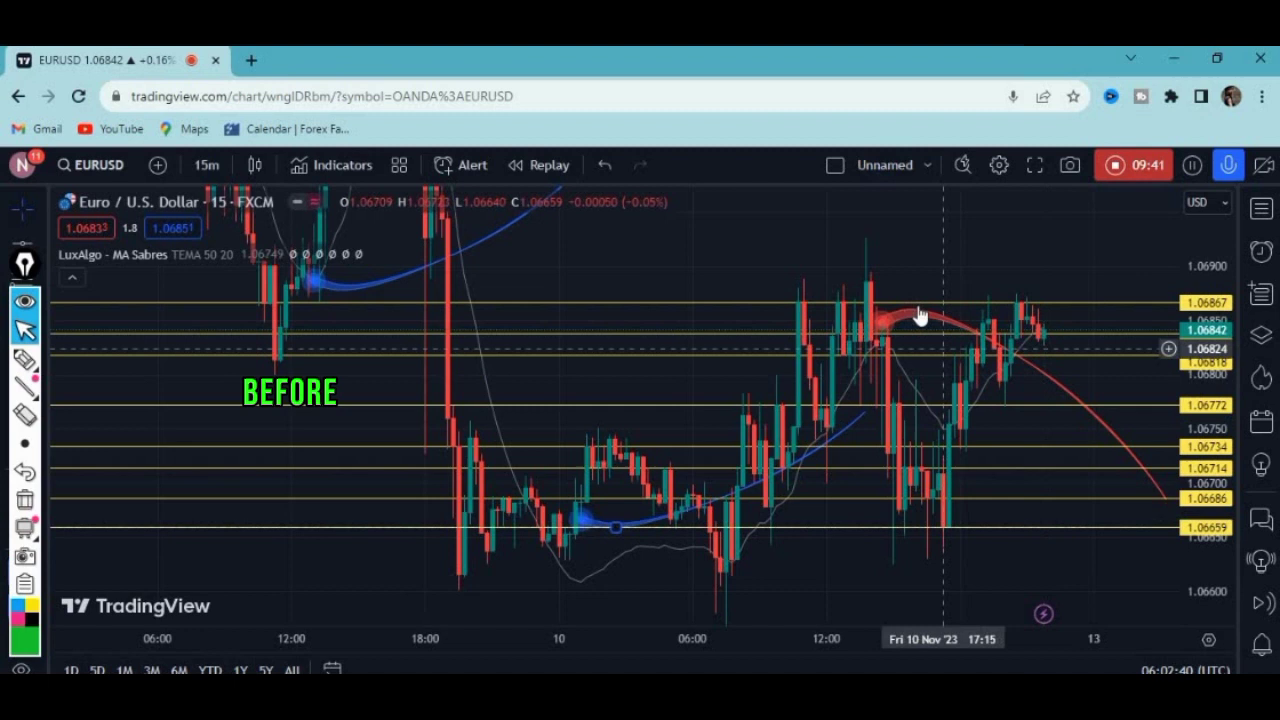
key("Delete")
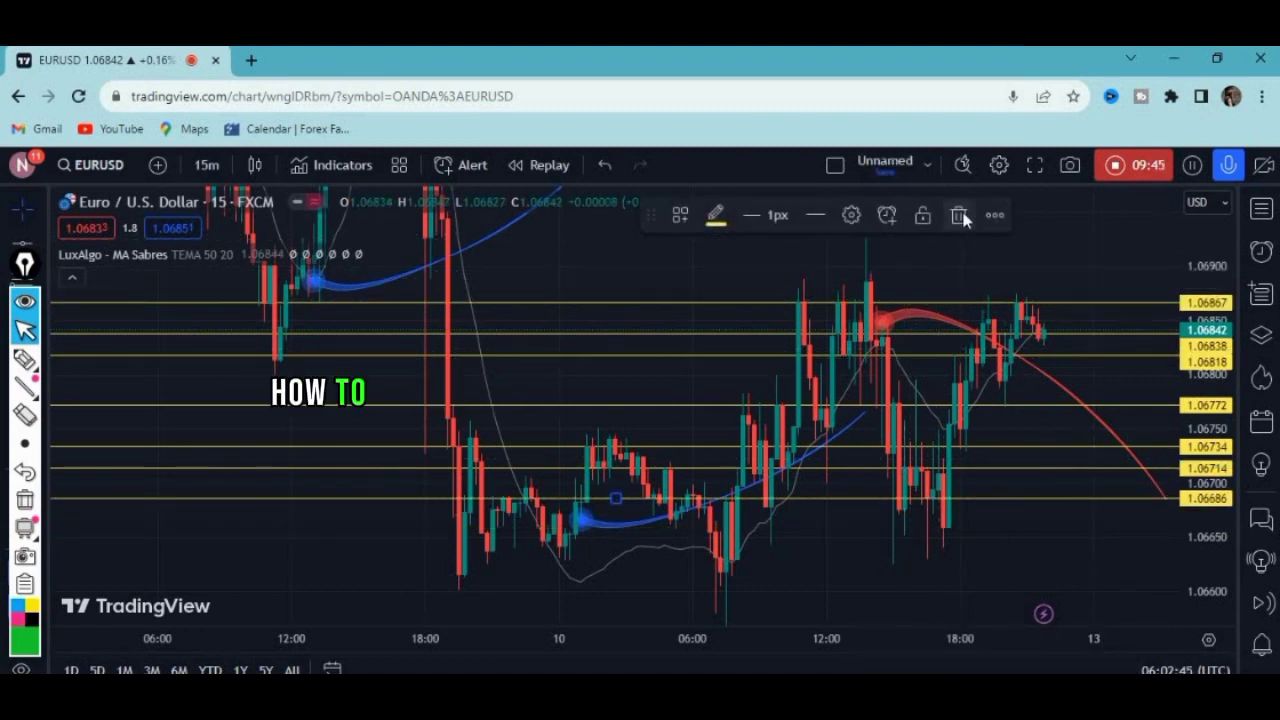
left_click(1100, 467)
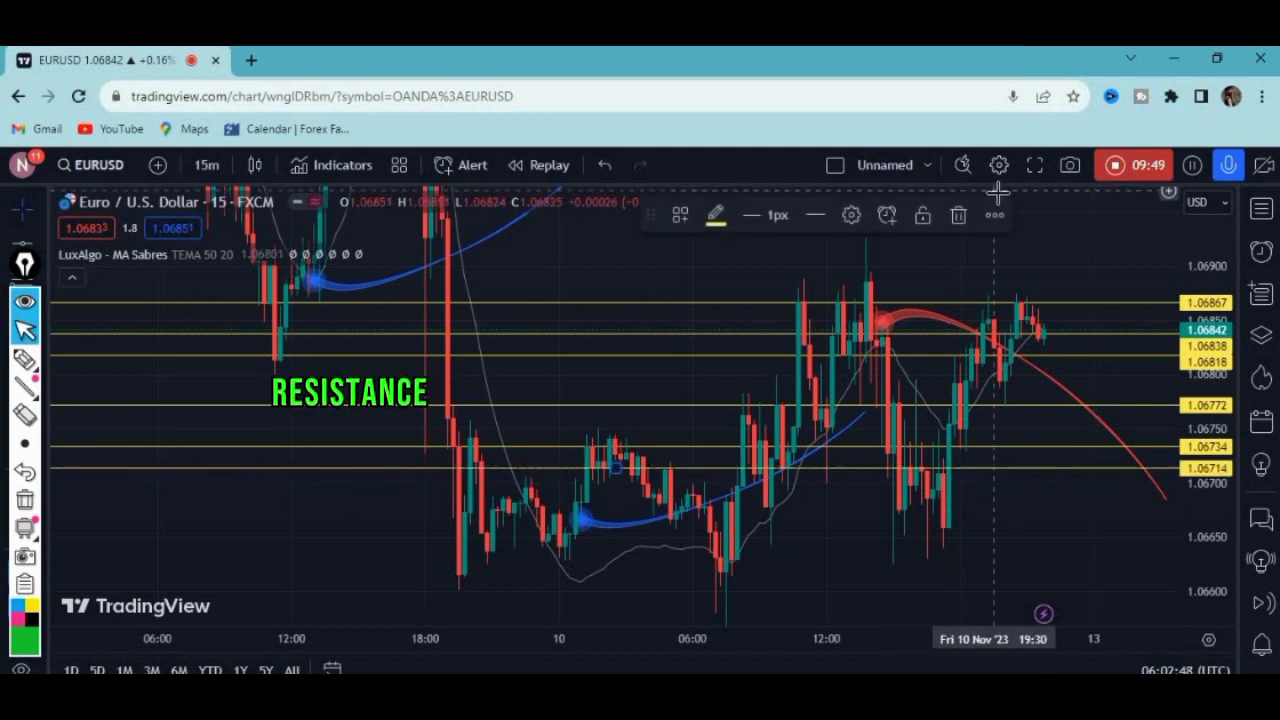
left_click(966, 222)
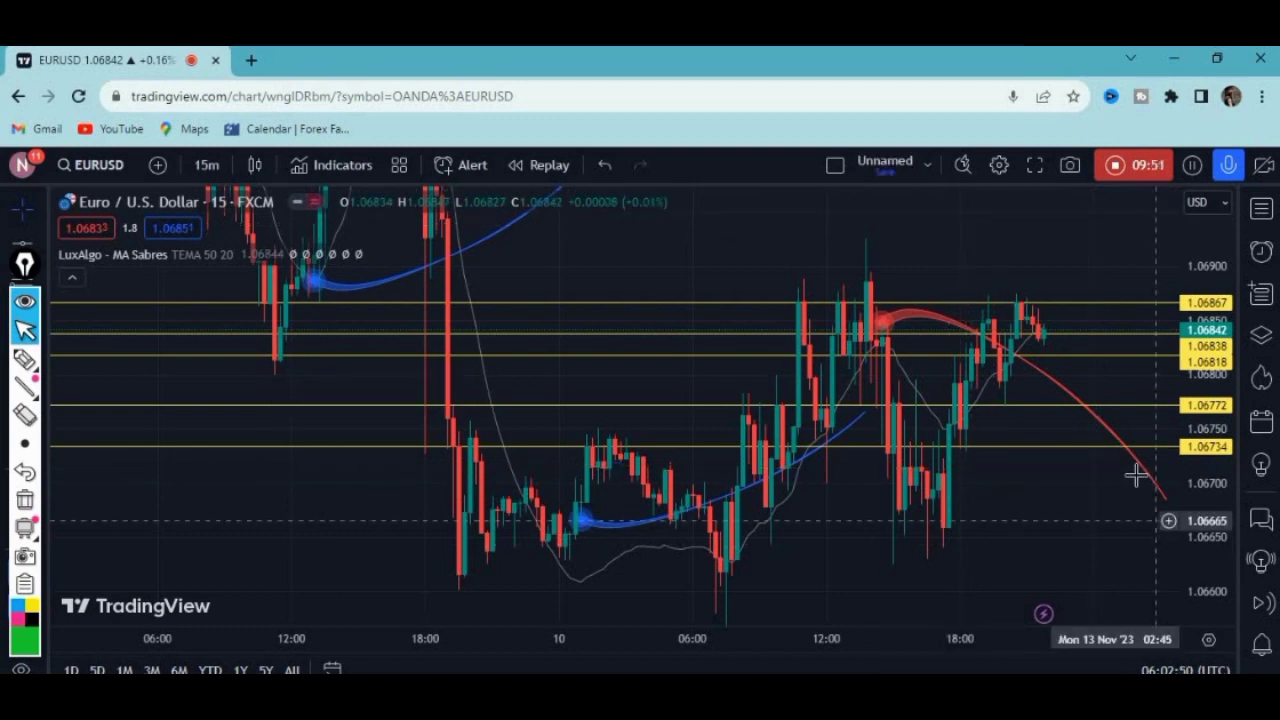
left_click(1120, 447)
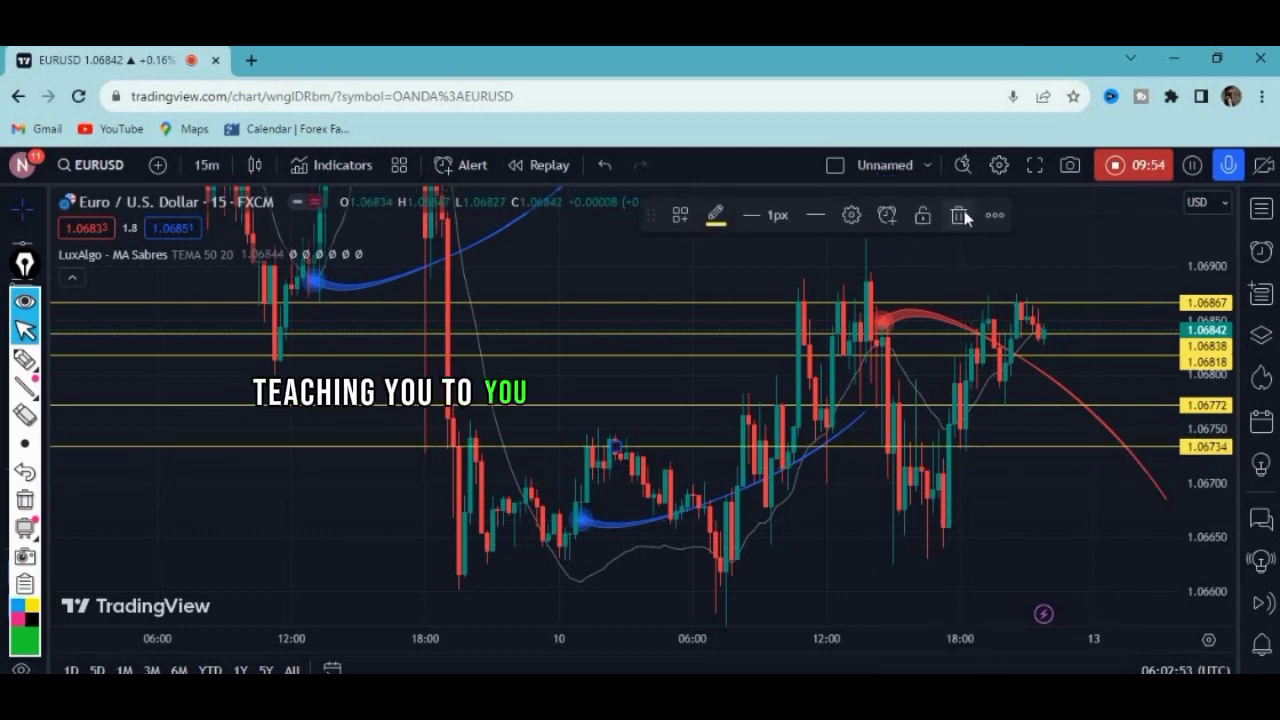
left_click(962, 217)
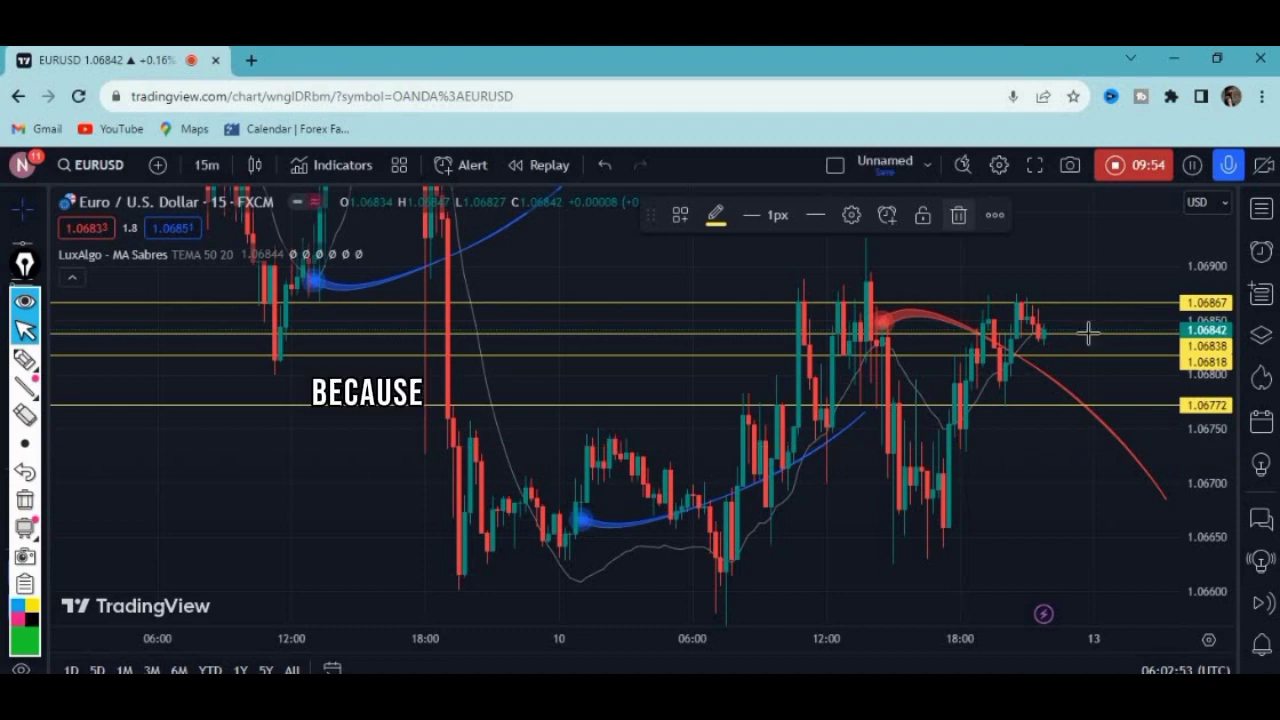
left_click(958, 215)
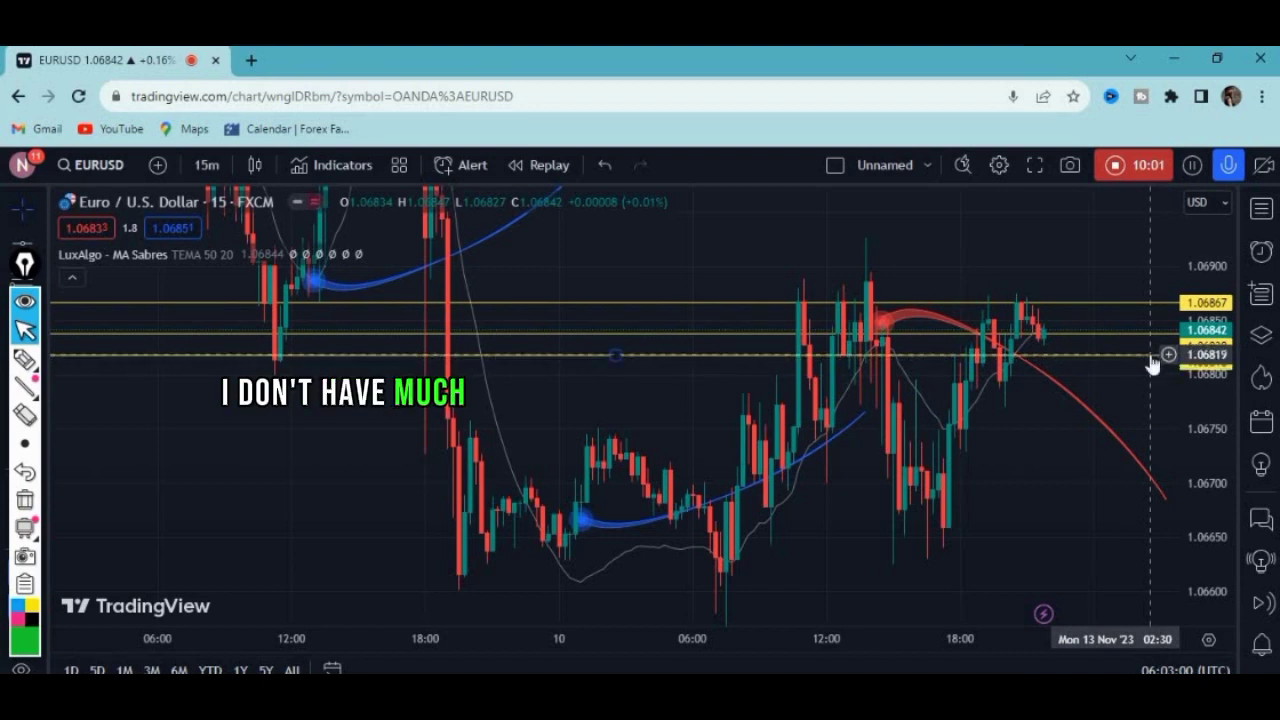
left_click(381, 262)
left_click(959, 216)
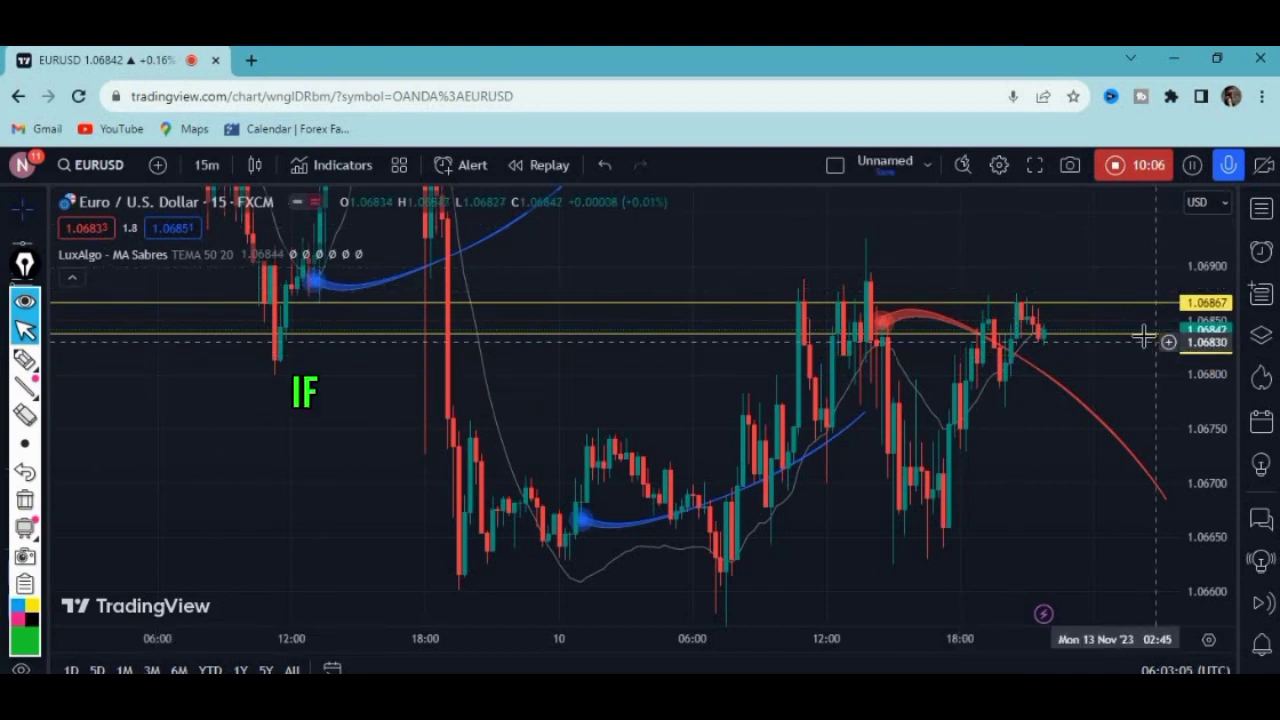